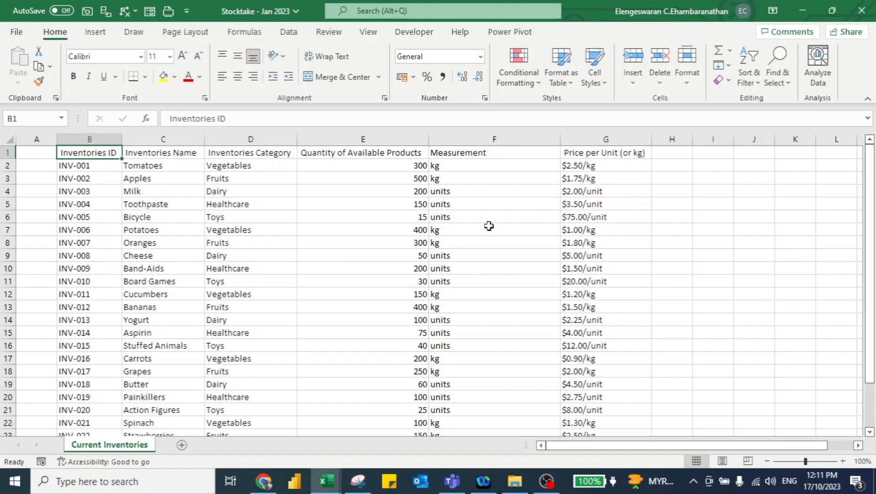
Step: Review the Stocktake - Jan 2023 and Min - Jan 2023 workbooks and their source files in the Jan folder
key("alt+Tab")
key("alt+Tab")
key("alt+Tab")
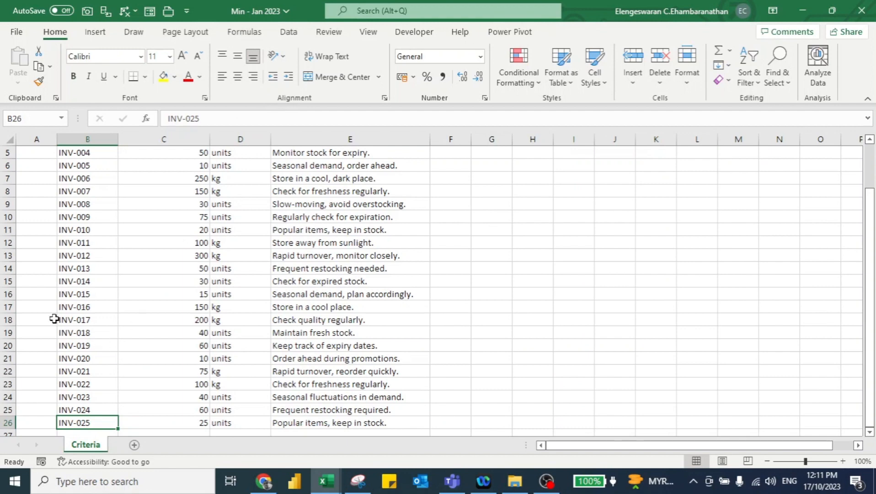
key("ctrl+Up")
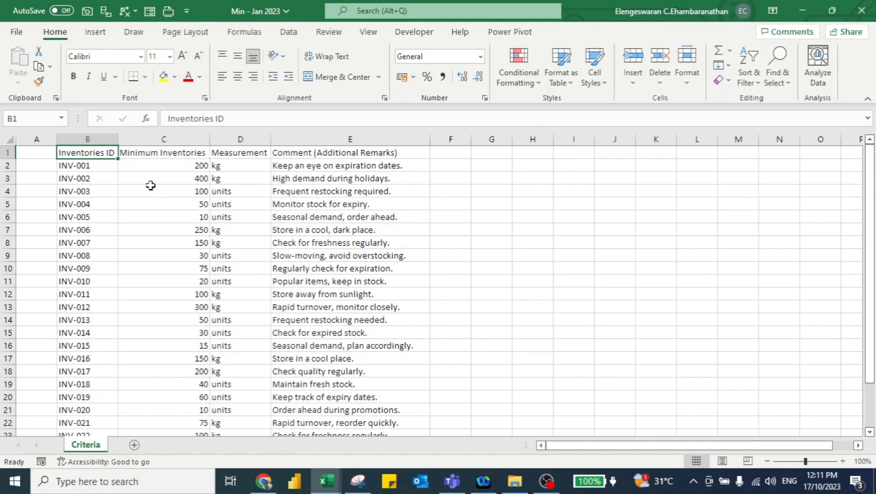
key("alt+Tab")
left_click(238, 250)
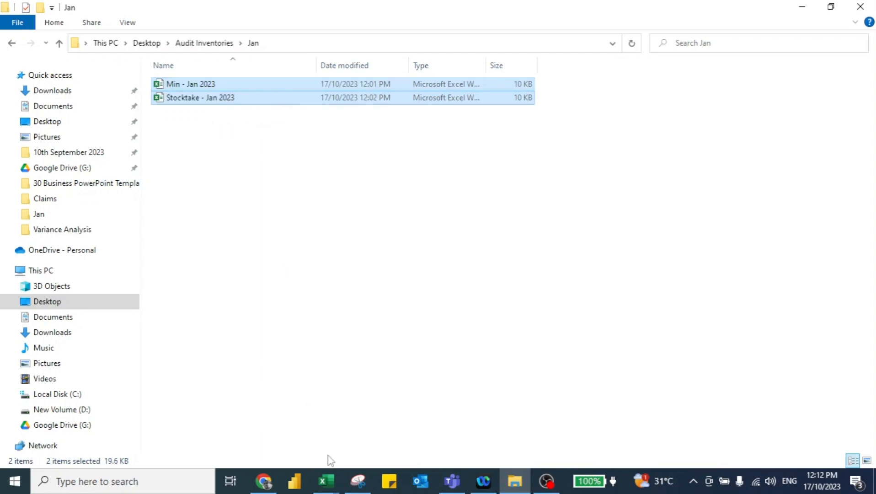
left_click(327, 481)
left_click(262, 419)
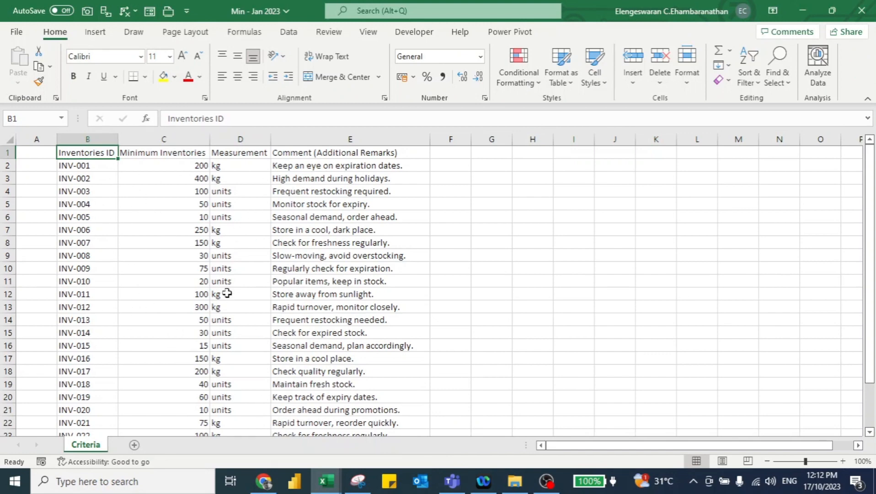
key("alt+Tab+Tab")
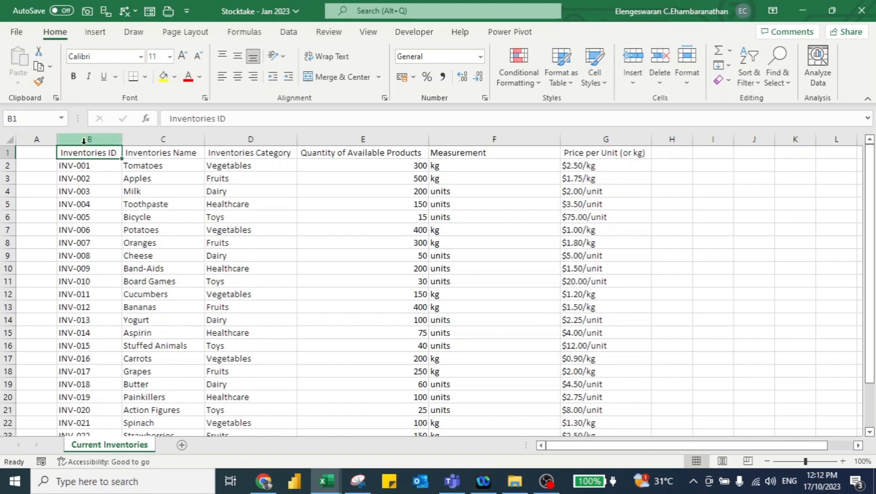
key("alt+Tab")
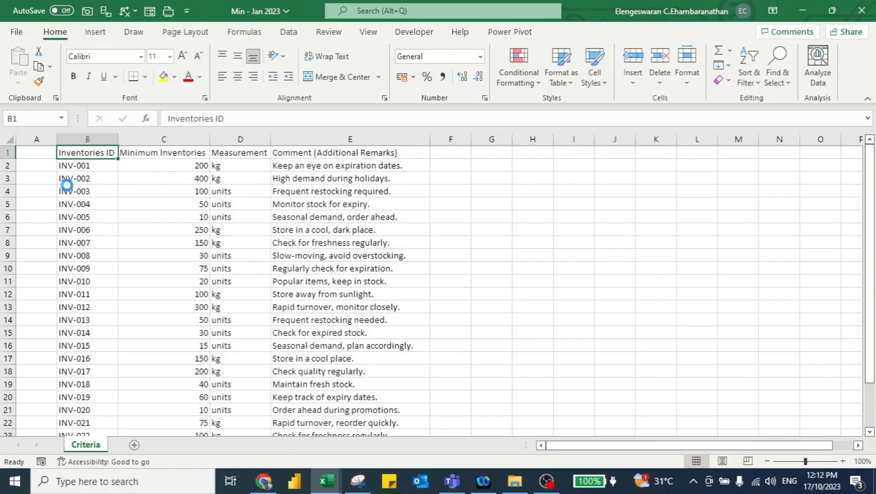
Step: Create a blank workbook and import the Excel workbook Stocktake - Jan 2023 from the Desktop folder Audit Inventories > Jan
key("ctrl+n")
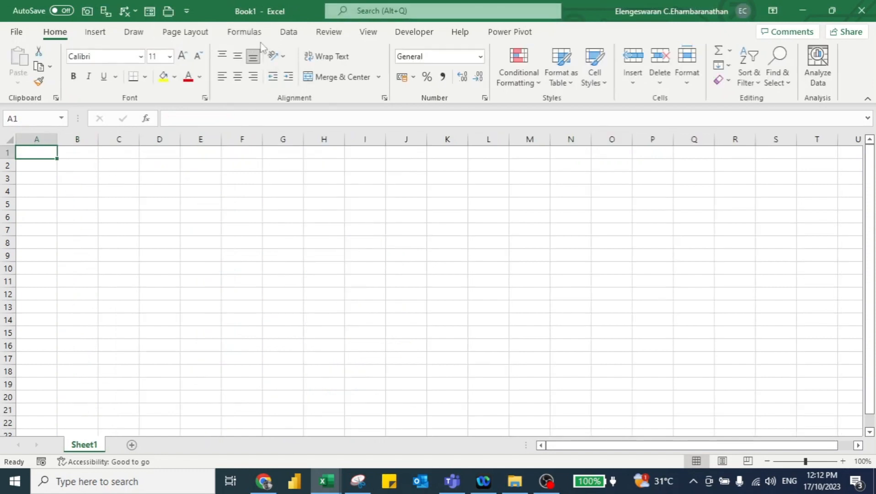
left_click(289, 32)
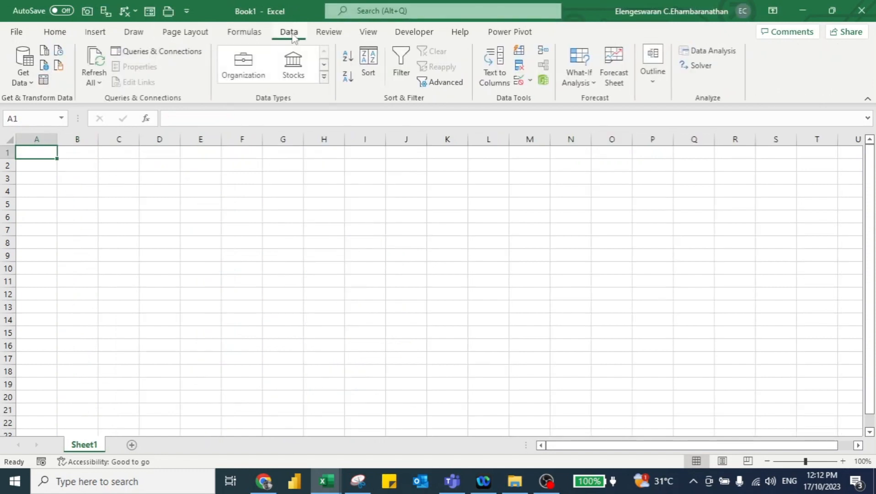
left_click(23, 64)
mouse_move(53, 109)
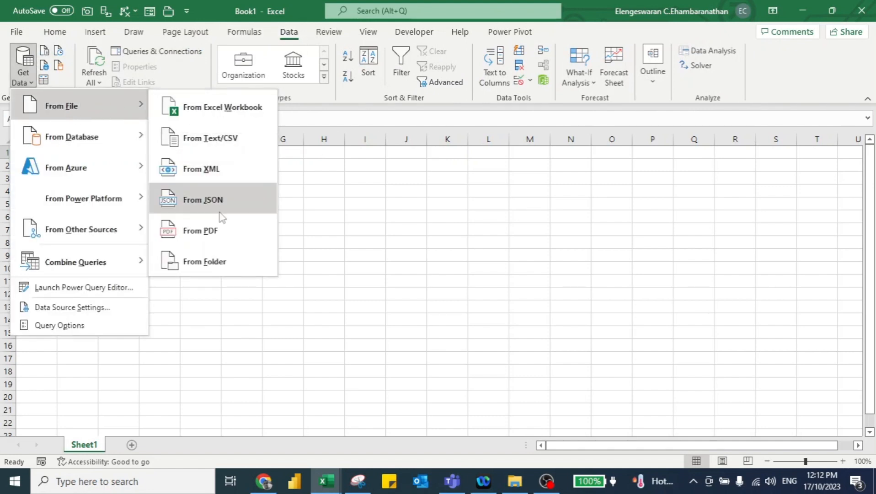
left_click(198, 112)
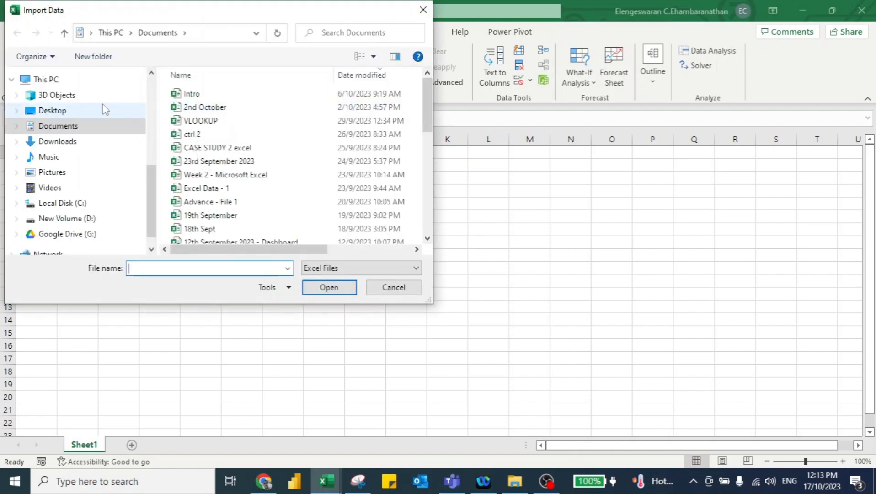
left_click(81, 110)
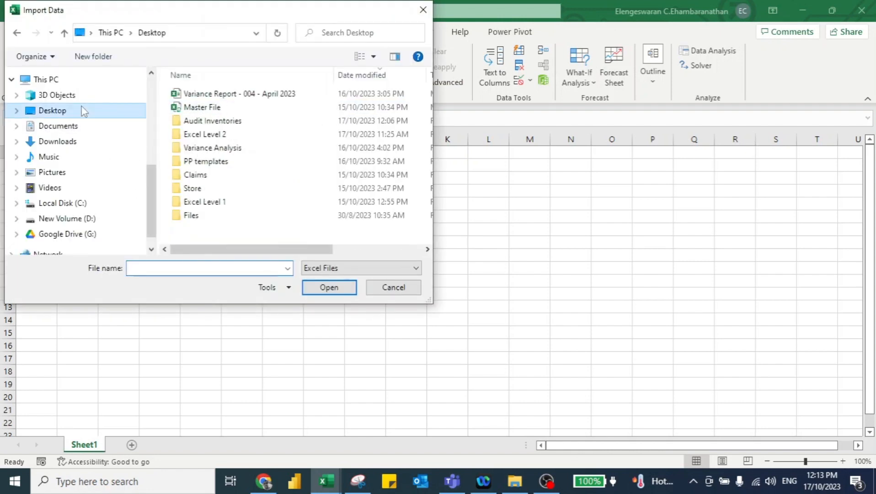
left_click(202, 121)
left_click(329, 289)
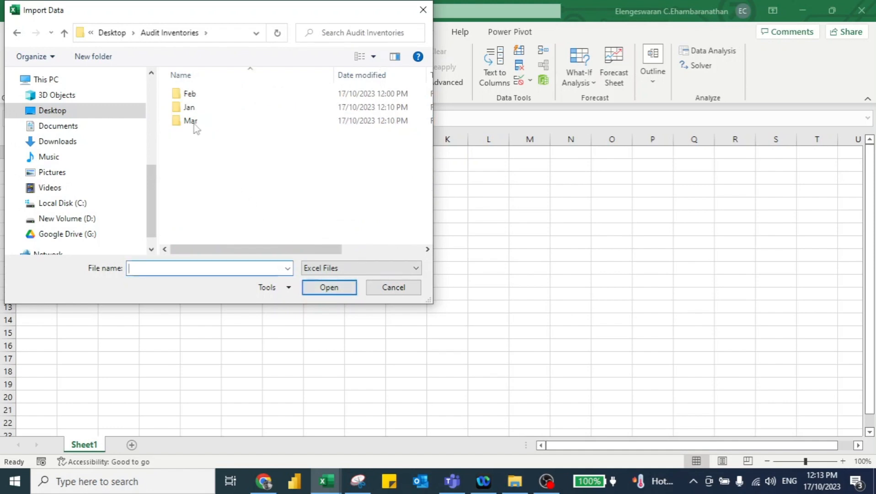
left_click(187, 106)
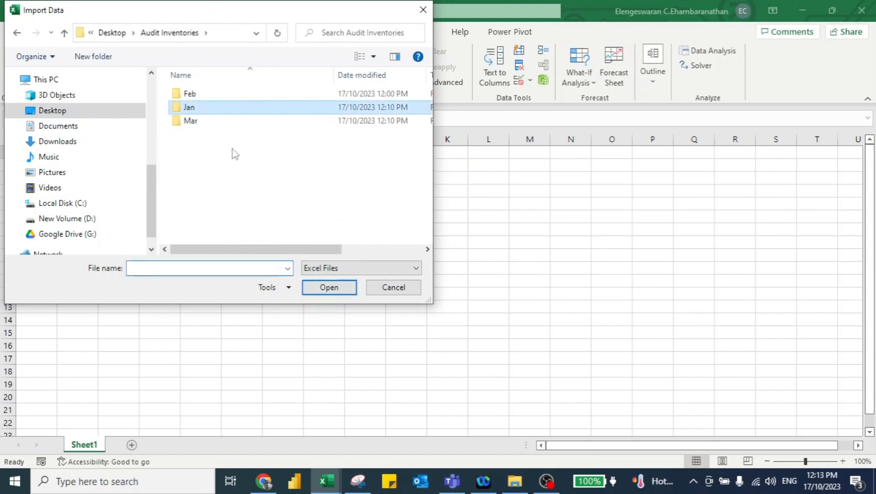
left_click(327, 288)
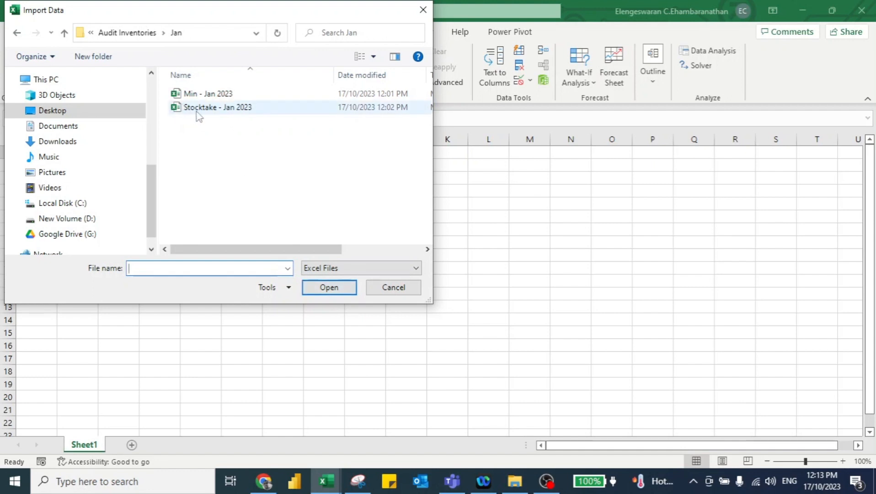
left_click(218, 112)
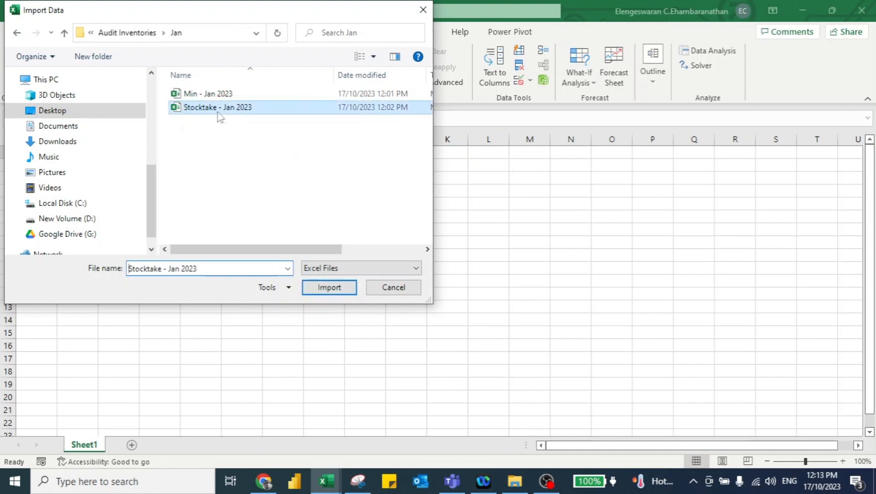
left_click(314, 287)
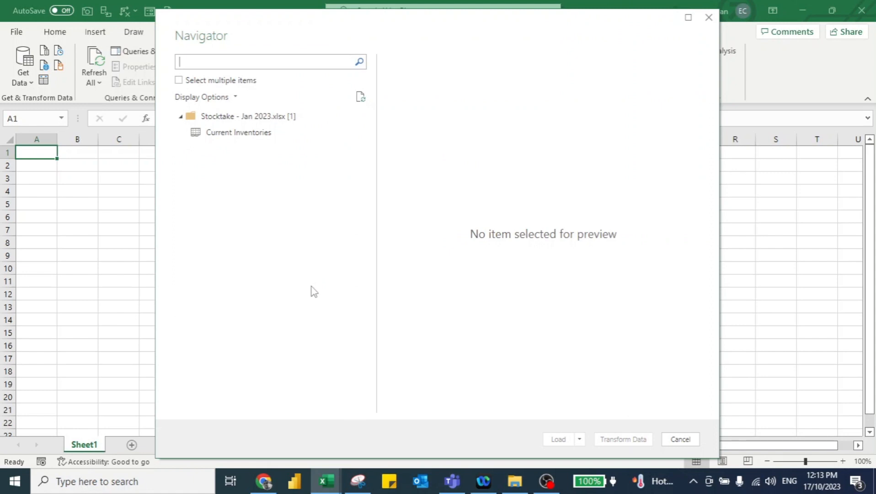
Step: Choose the Current Inventories sheet, open it for transformation in Power Query Editor and check its columns
left_click(208, 133)
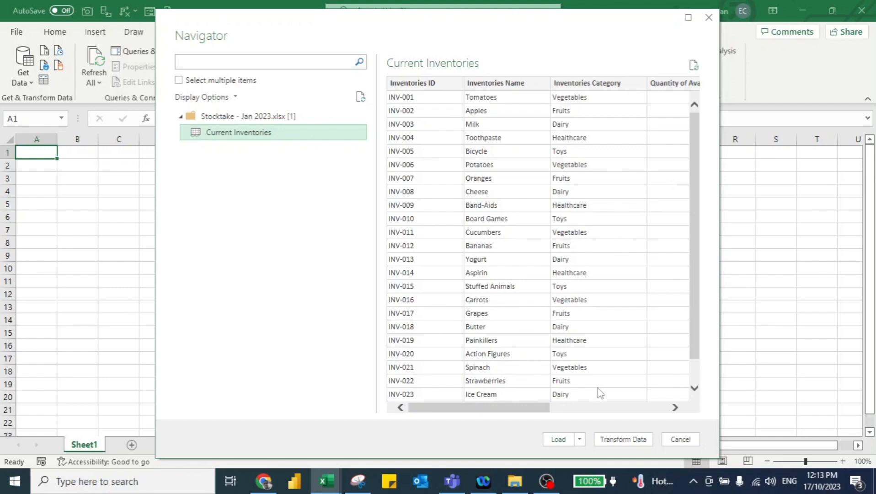
left_click(635, 440)
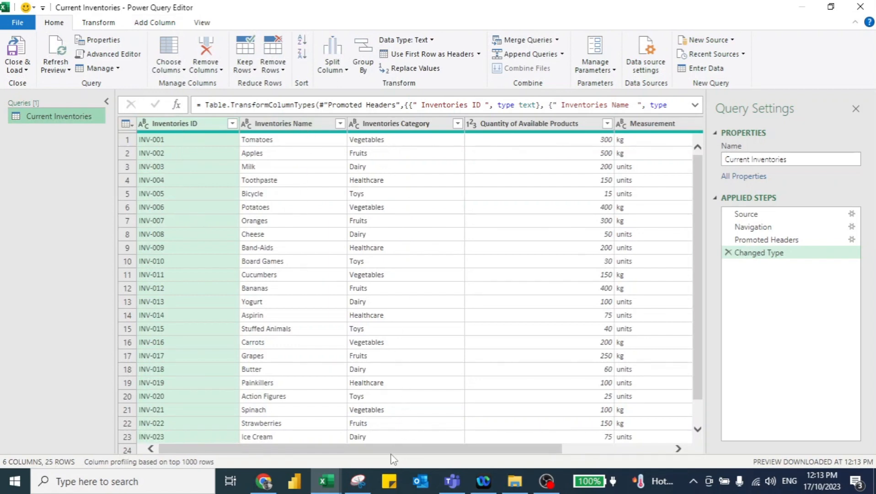
left_click_drag(393, 450, 518, 451)
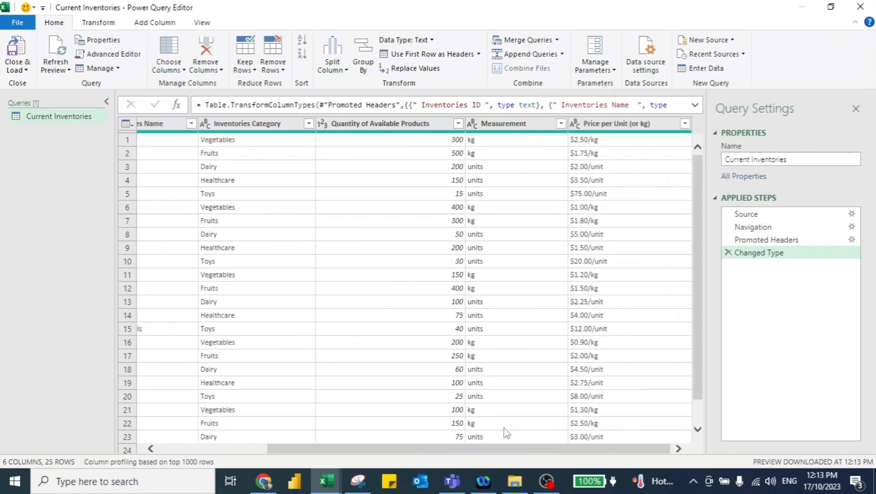
Step: Close the editor and load the Current Inventories query as Only Create Connection
left_click(18, 69)
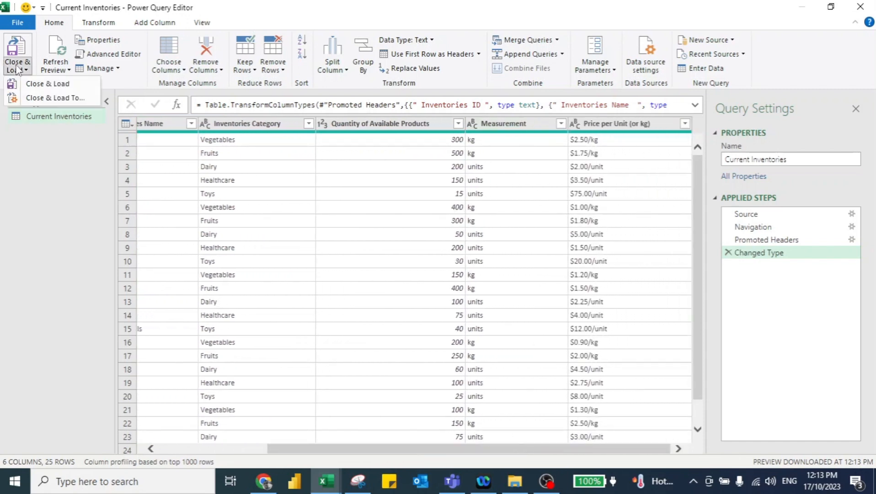
left_click(41, 98)
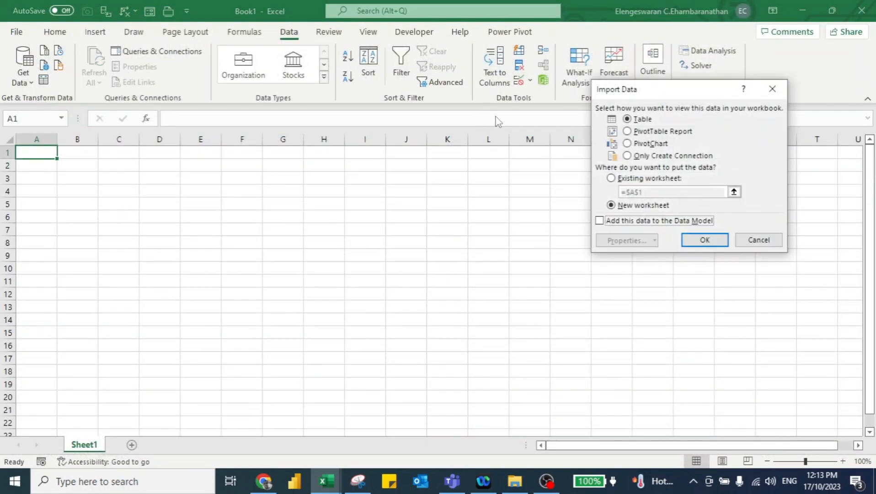
left_click(627, 156)
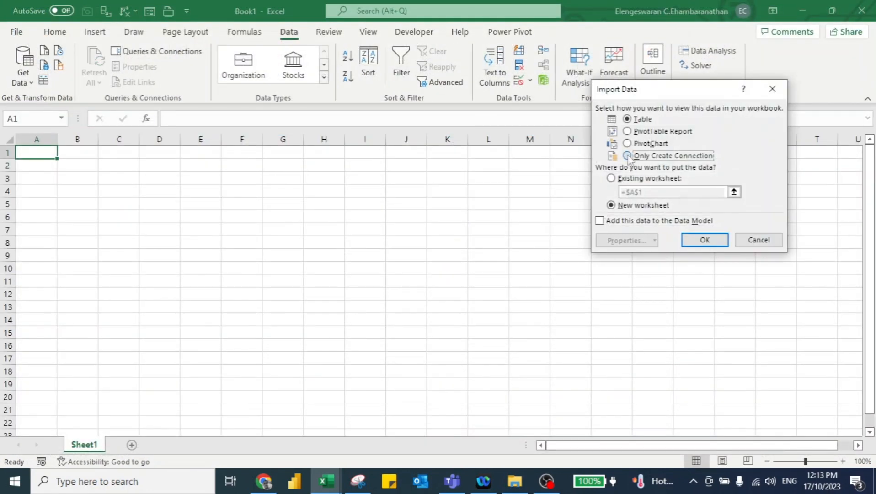
left_click(705, 240)
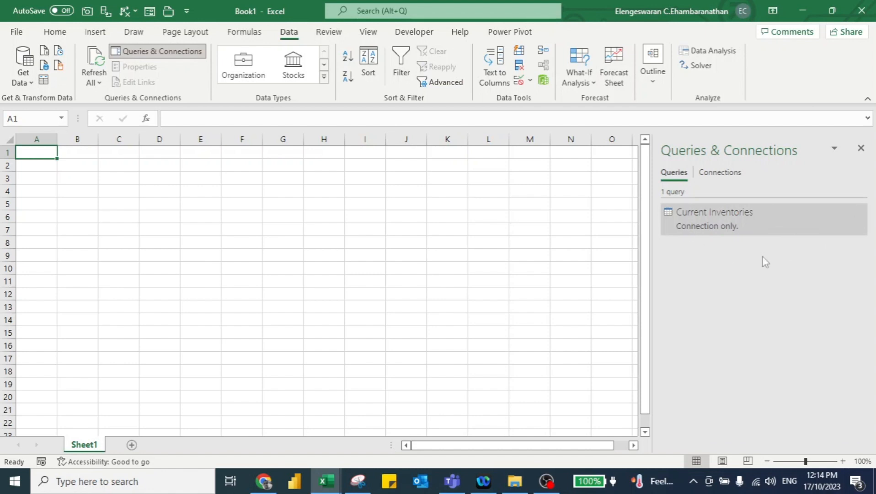
Step: Import the Criteria sheet from the Excel workbook Min - Jan 2023 and open it for transformation in Power Query Editor
left_click(18, 73)
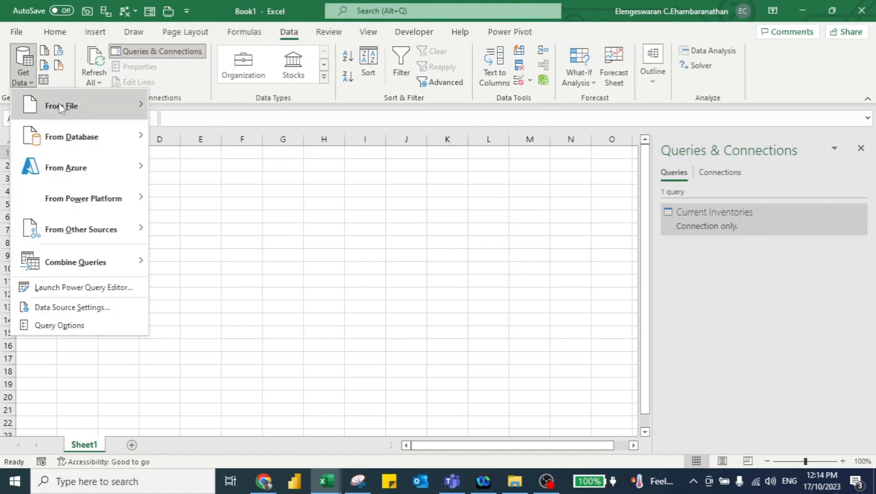
mouse_move(59, 107)
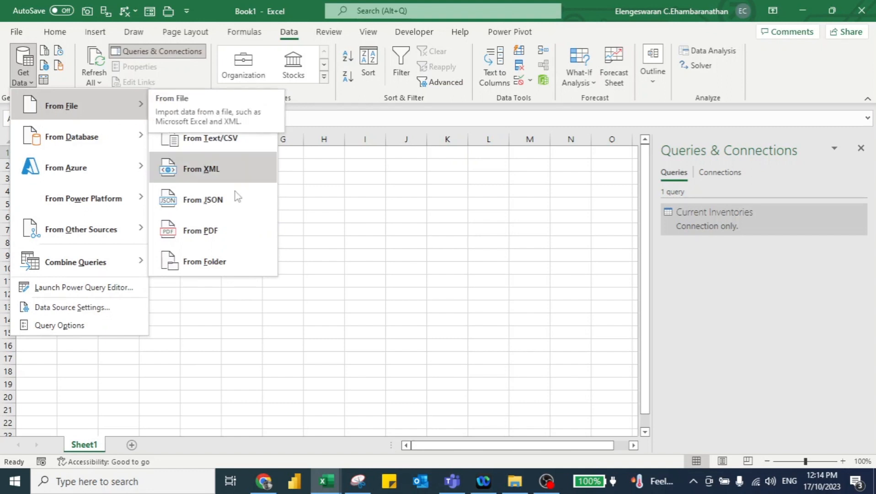
left_click(210, 114)
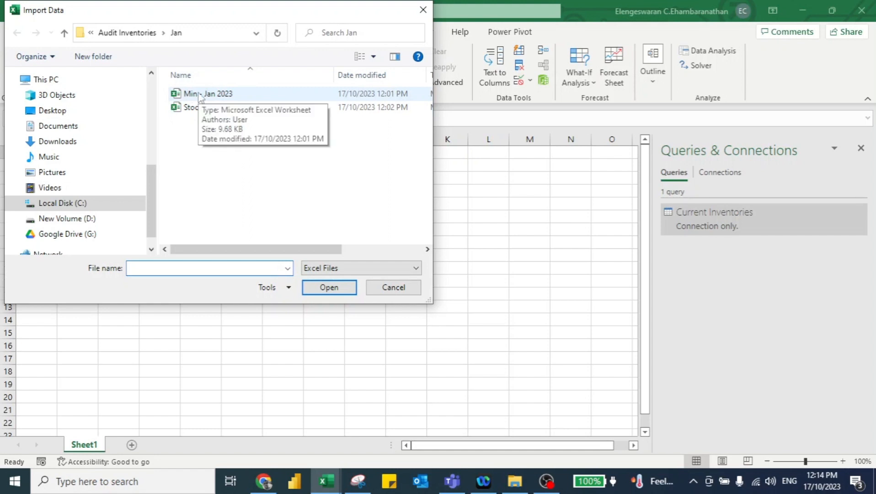
left_click(198, 93)
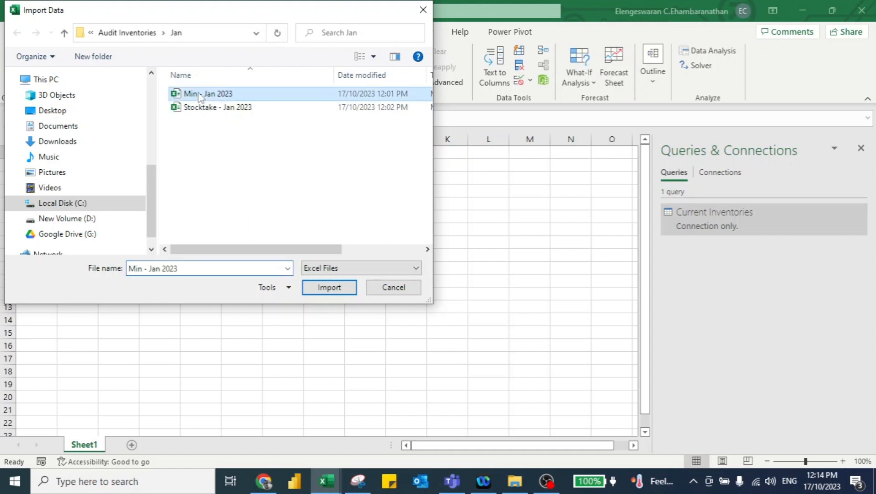
left_click(320, 289)
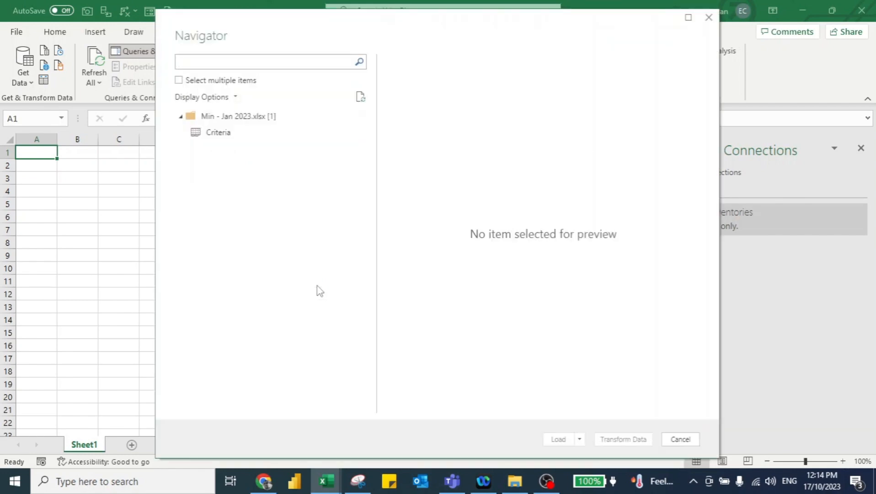
left_click(225, 138)
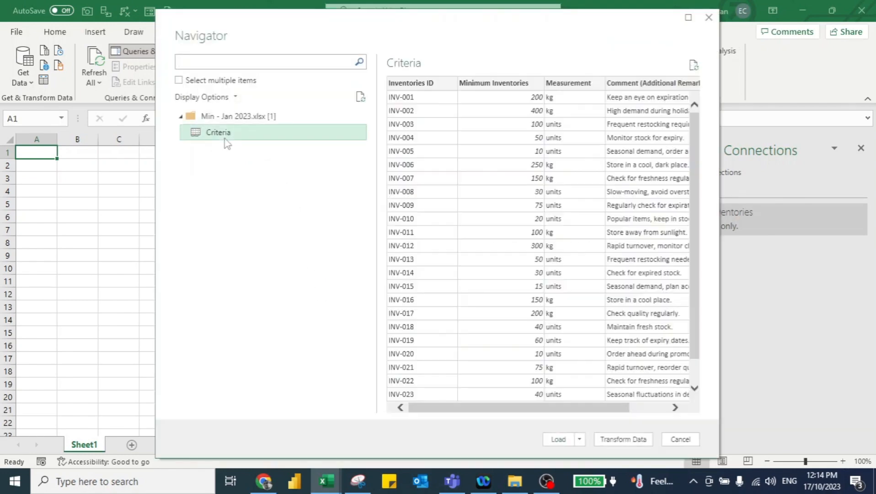
left_click(609, 438)
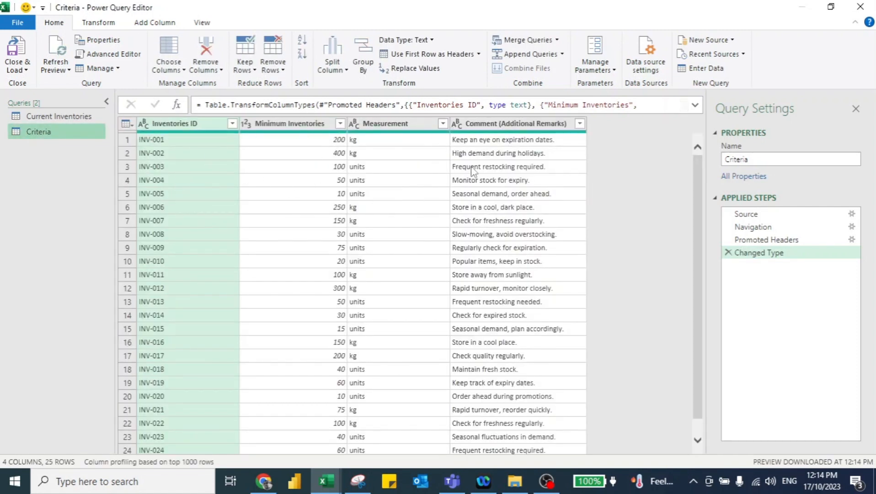
Step: Close the editor and load the Criteria query as Only Create Connection
left_click(21, 70)
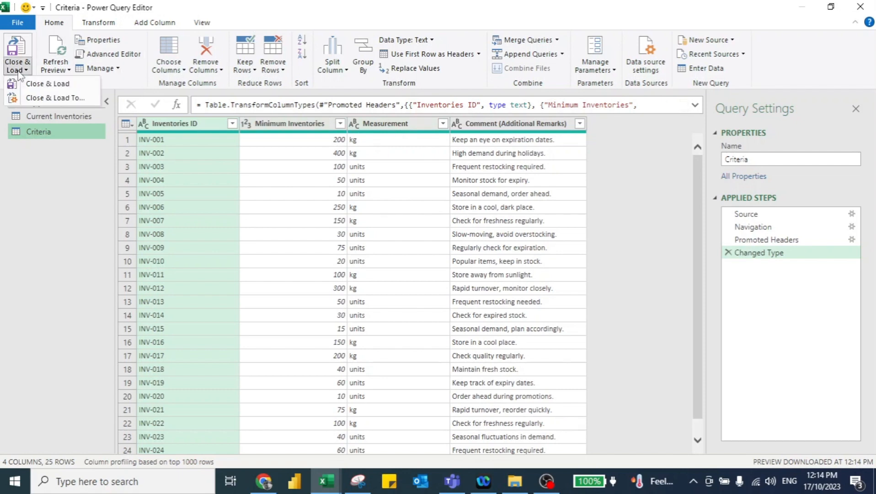
left_click(45, 98)
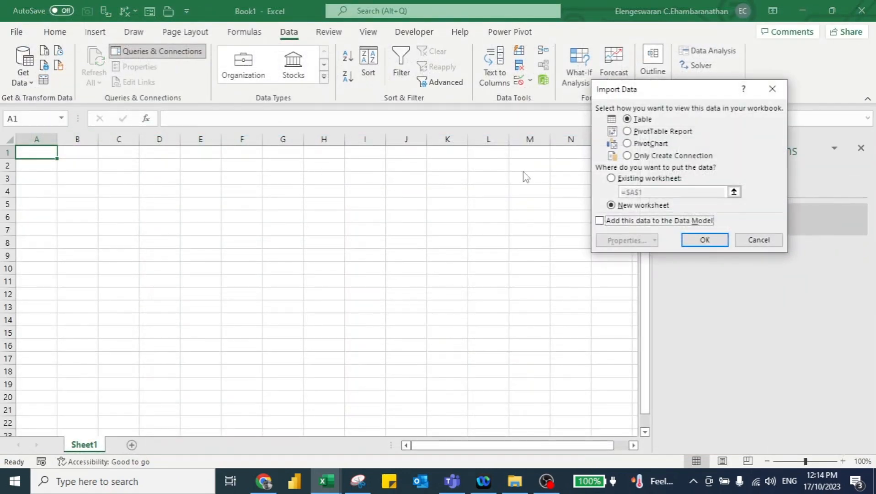
left_click(627, 156)
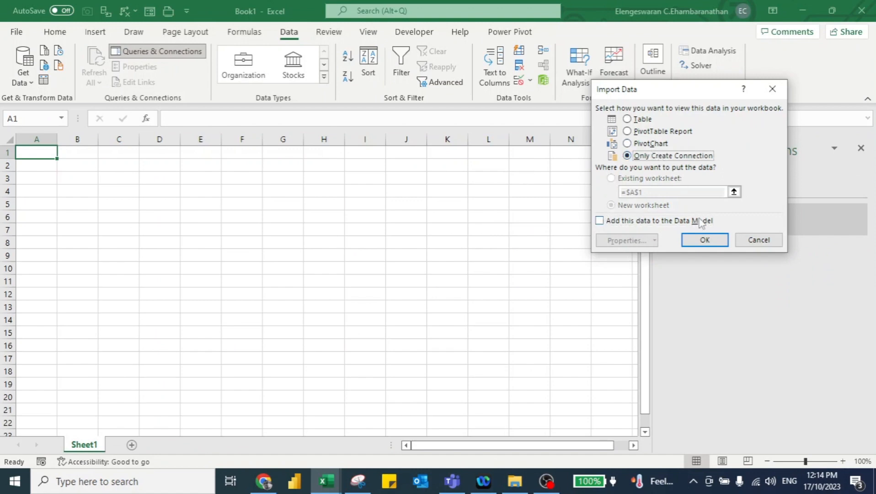
left_click(700, 239)
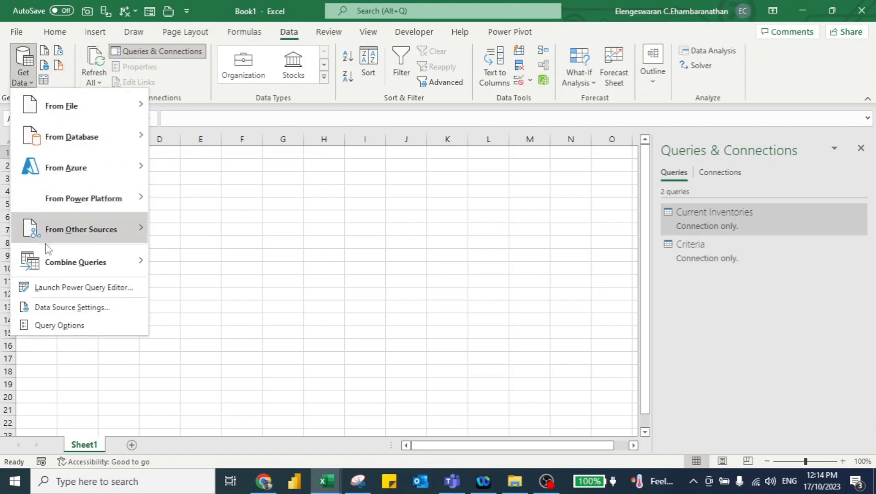
Step: Start a query merge with Current Inventories as the first table and Criteria as the second
mouse_move(44, 265)
left_click(176, 270)
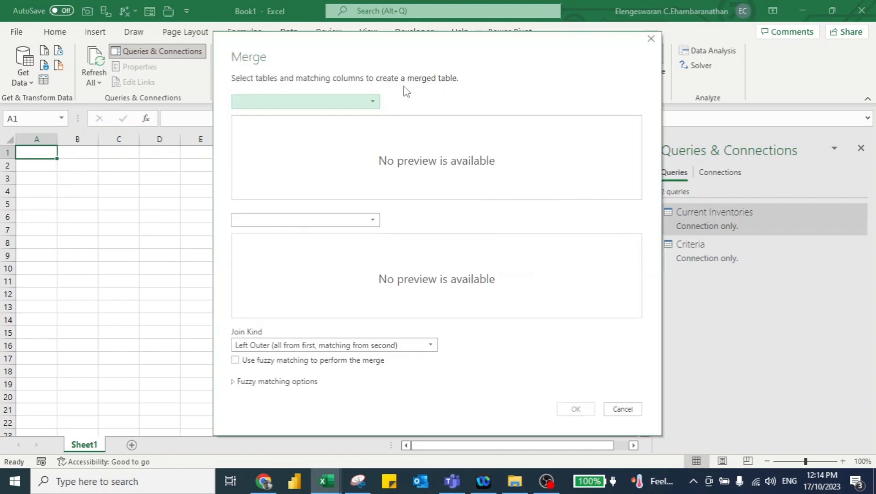
left_click(355, 101)
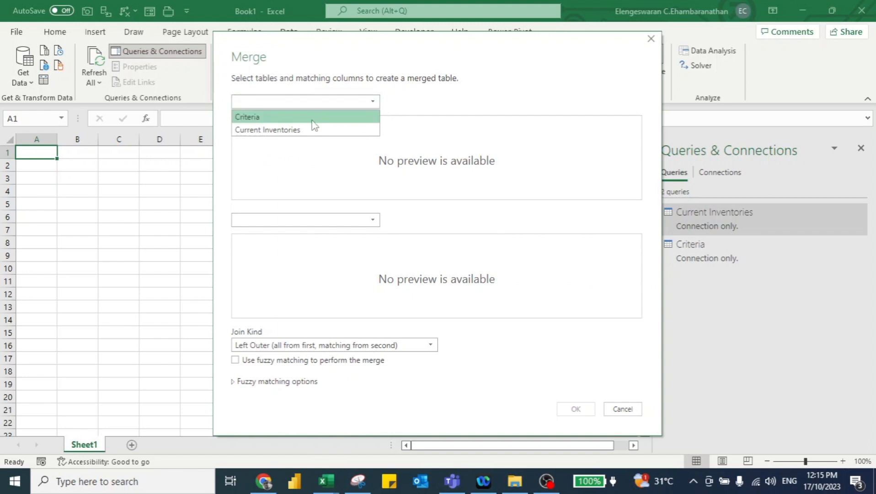
left_click(303, 130)
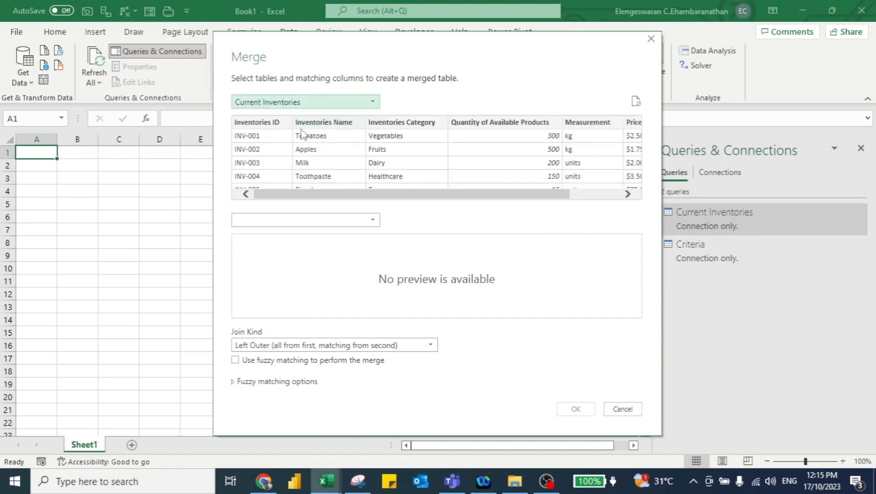
left_click(367, 221)
left_click(337, 236)
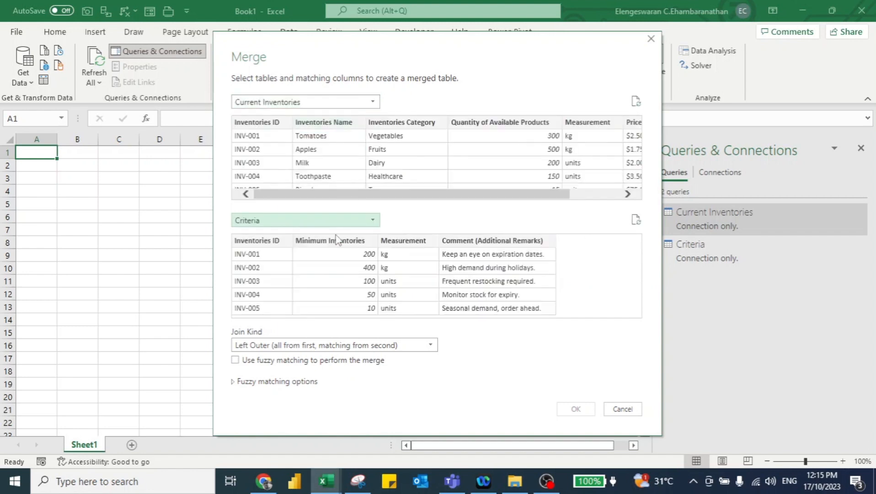
Step: Match both tables on Inventories ID and create the merge with a Left Outer join
left_click(249, 123)
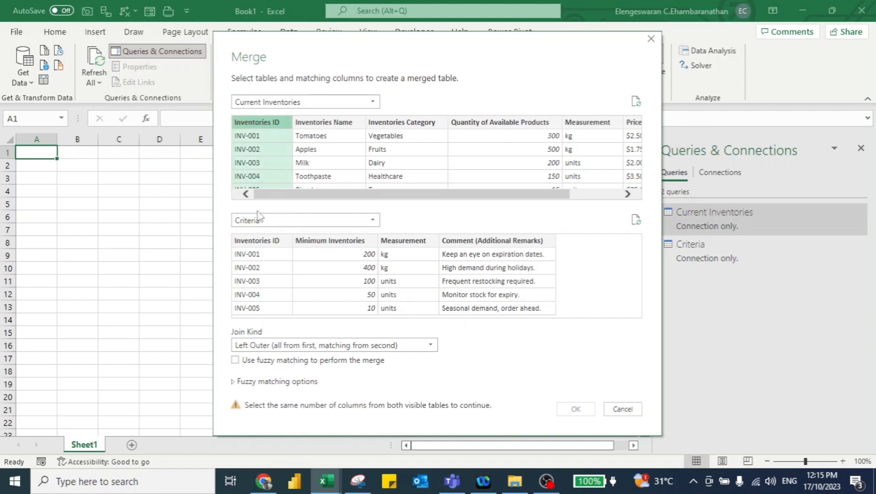
left_click(261, 241)
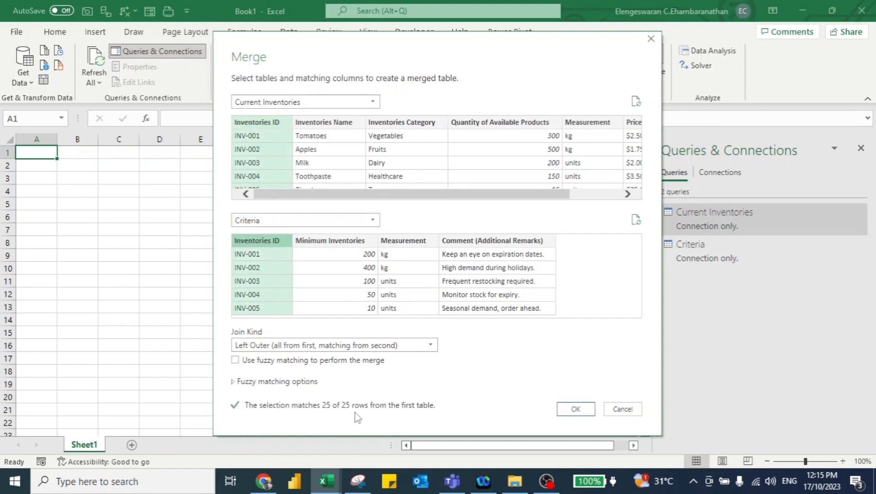
left_click(575, 410)
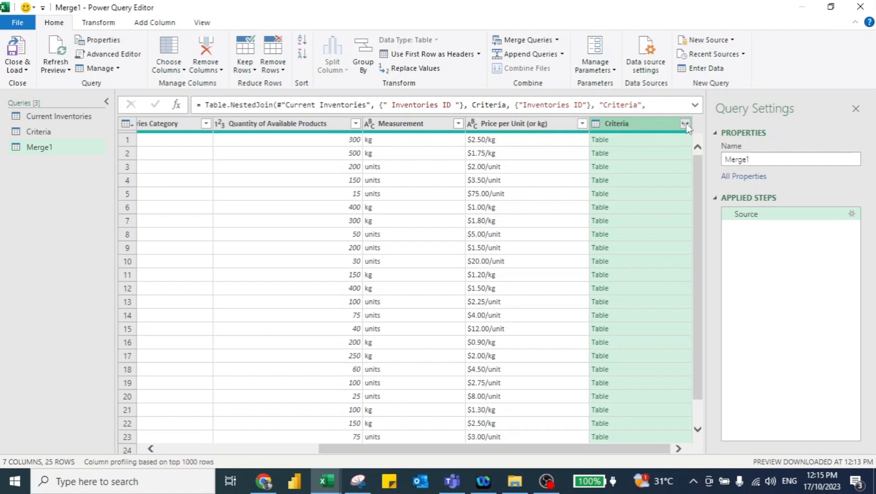
Step: Expand the Criteria column to Minimum Inventories, Measurement and Comment (Additional Remarks), without the original column name as prefix
left_click(685, 124)
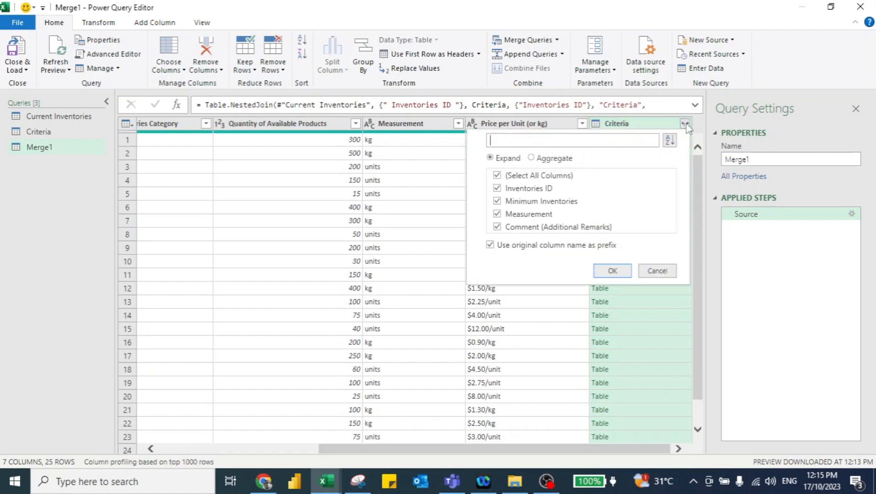
left_click(500, 189)
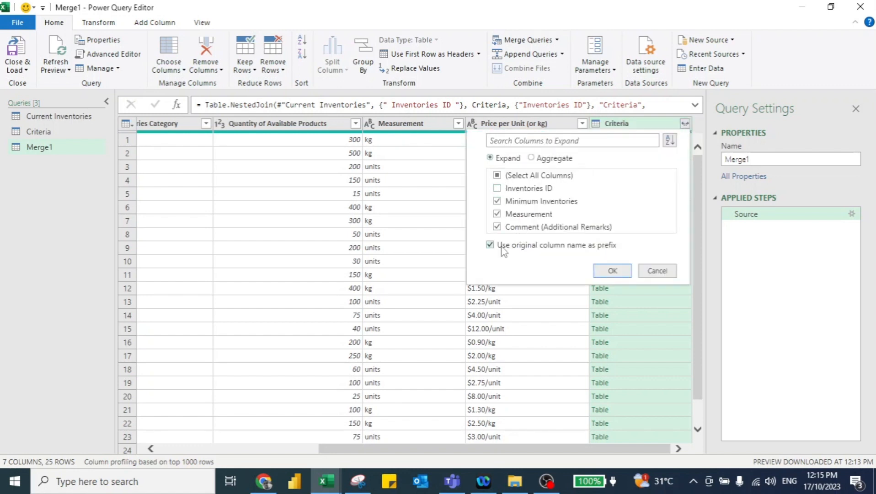
left_click(623, 273)
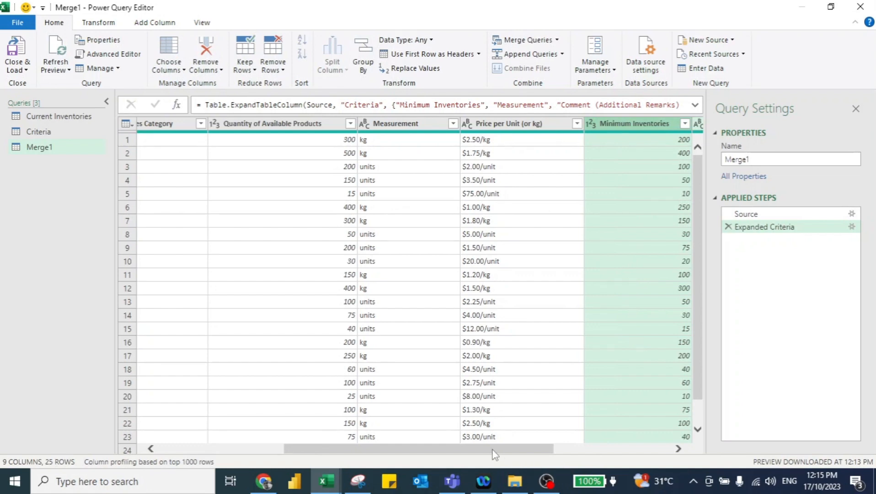
Step: Keep only the Minimum Inventories, Quantity of Available Products, Inventories ID and Inventories Name columns, removing all others
left_click_drag(493, 452, 332, 452)
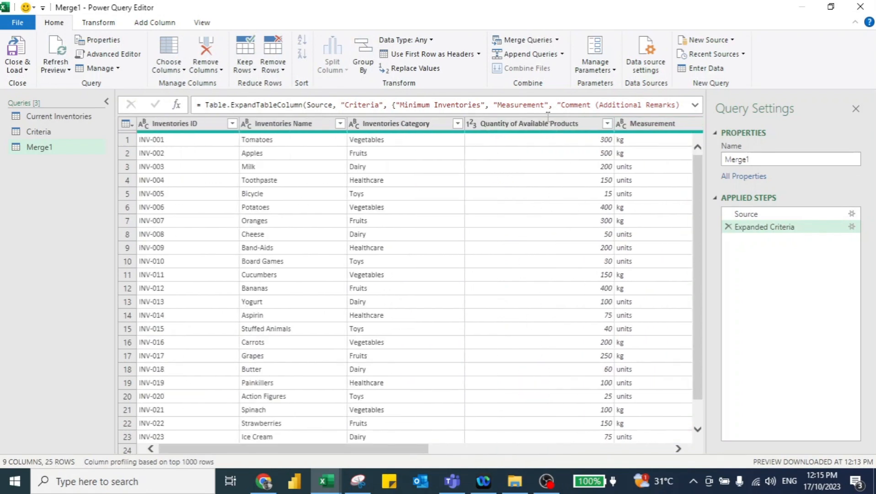
left_click_drag(387, 453, 526, 453)
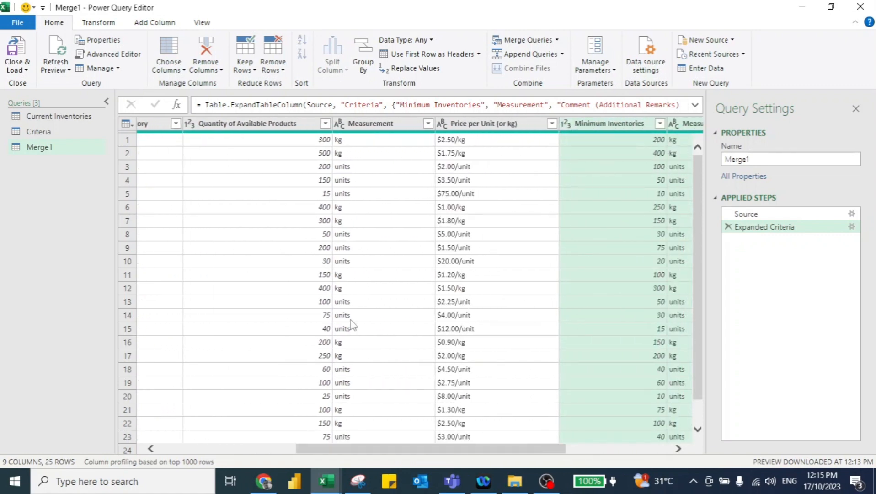
left_click(599, 120)
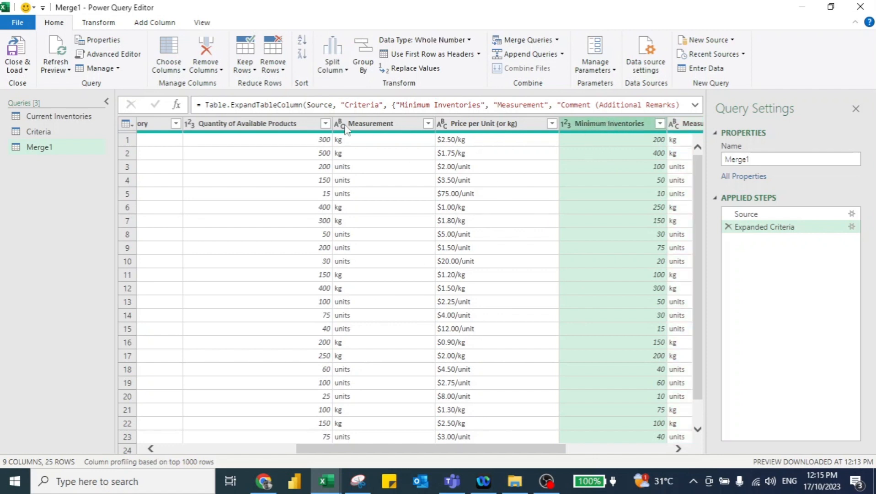
left_click(260, 122, "ctrl")
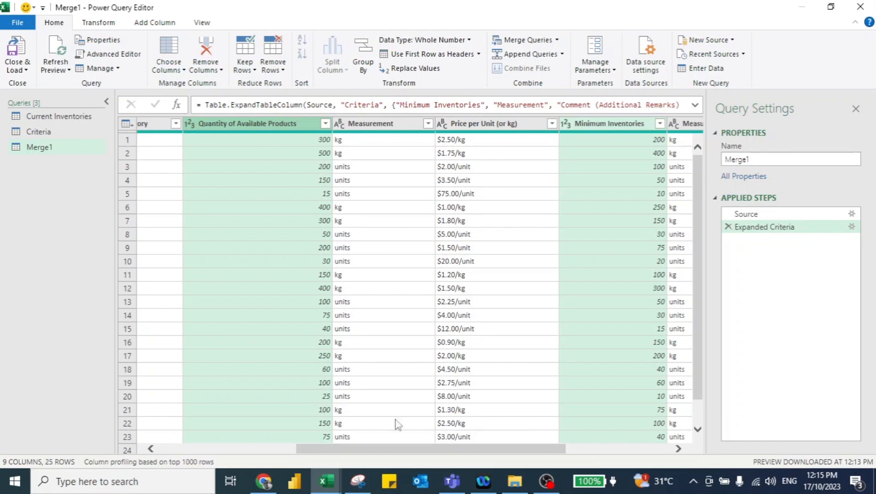
left_click_drag(389, 448, 254, 454)
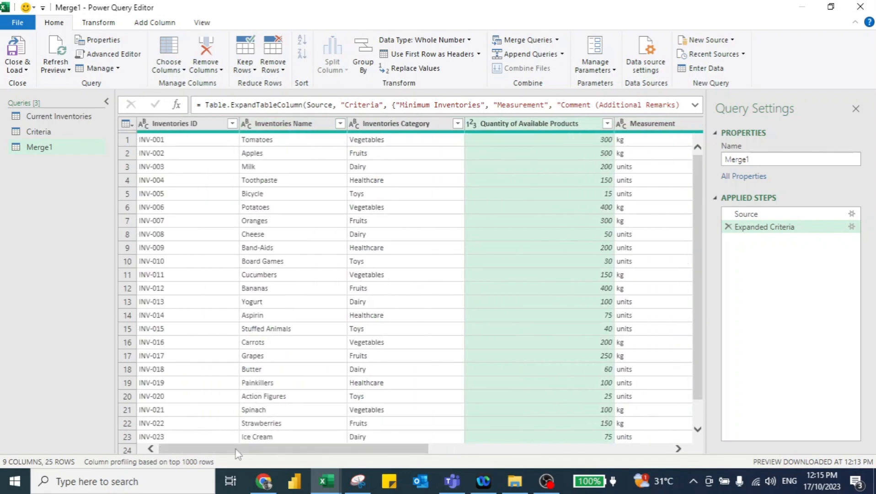
left_click(190, 124, "ctrl")
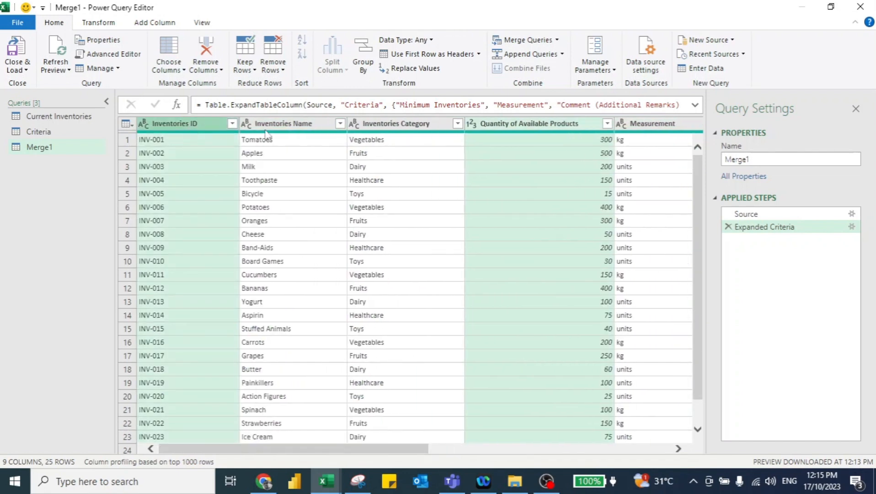
left_click(284, 124, "ctrl")
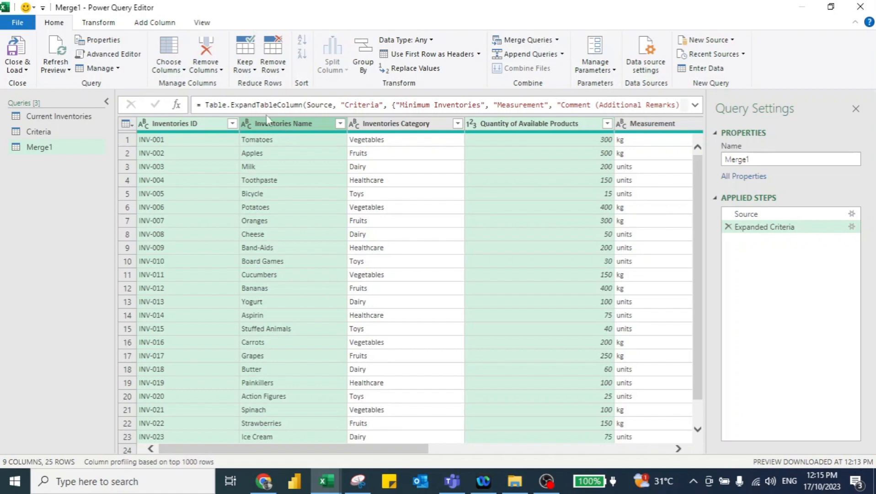
right_click(287, 128)
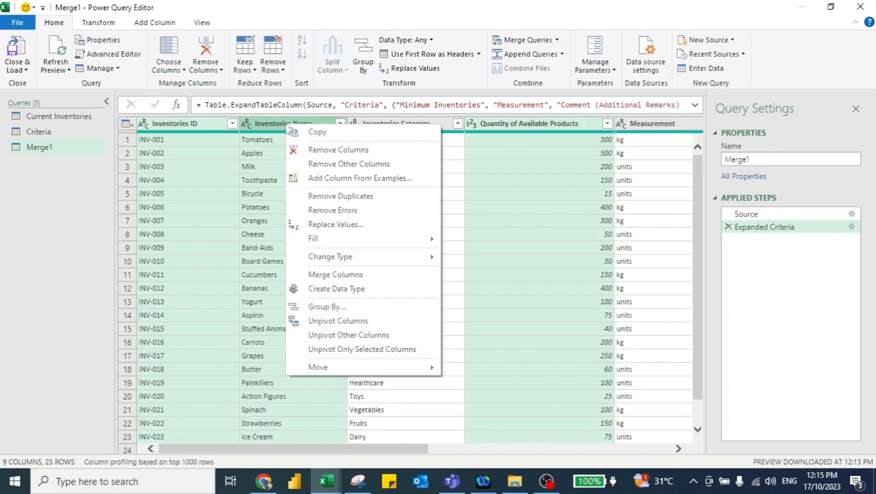
left_click(327, 166)
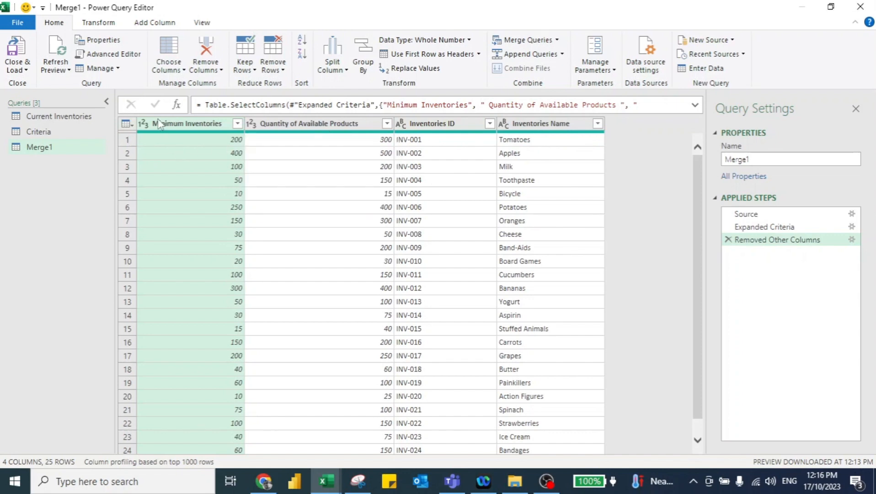
Step: Reorder the columns as Inventories ID, Inventories Name, Quantity of Available Products, Minimum Inventories
left_click(290, 124)
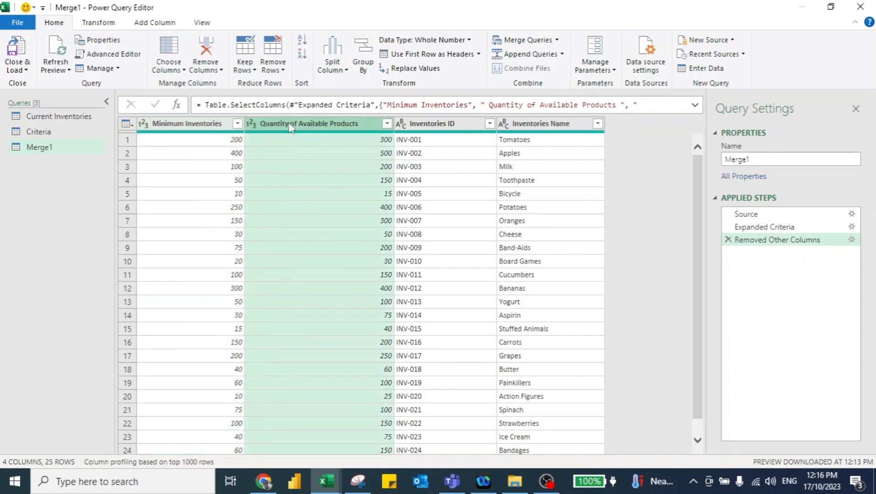
left_click_drag(291, 124, 608, 126)
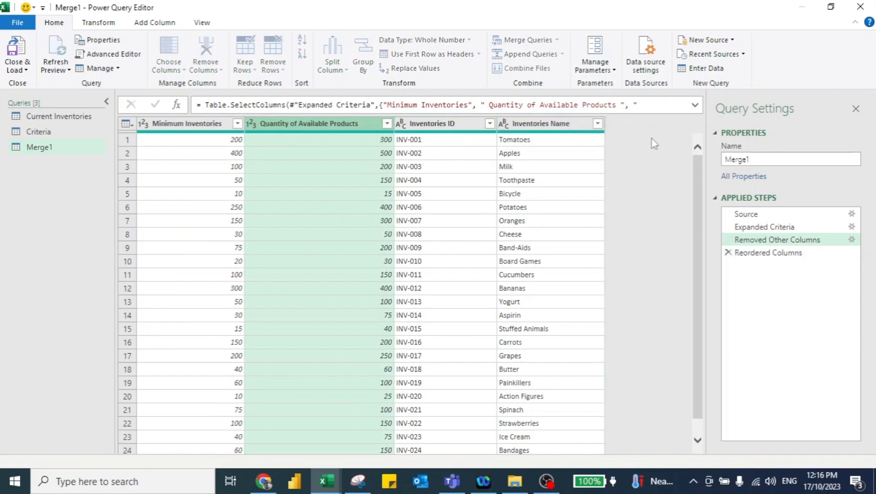
left_click(193, 128)
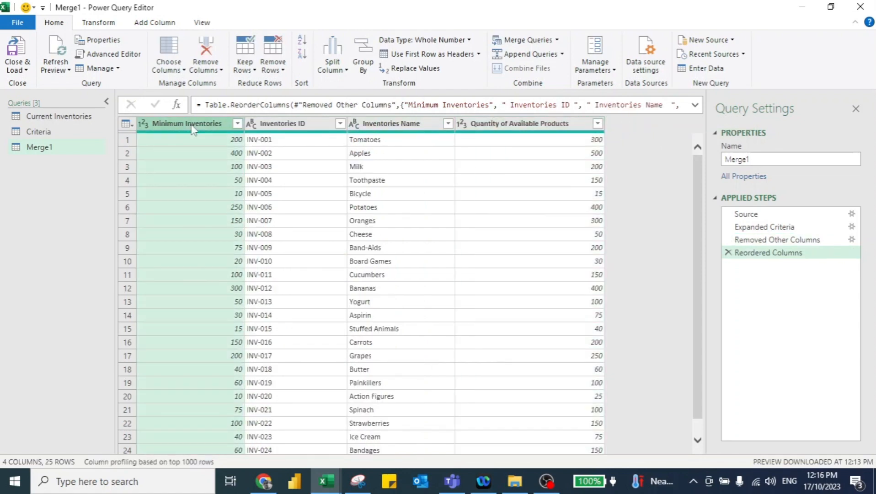
left_click_drag(193, 128, 670, 118)
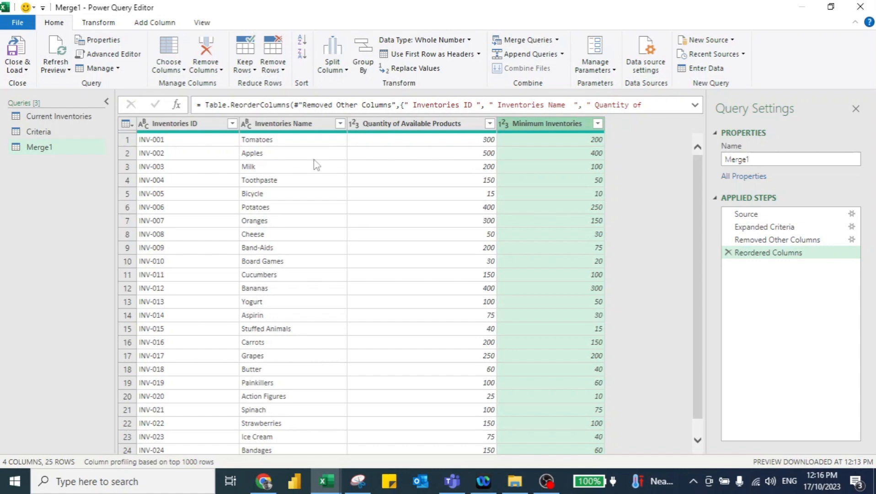
Step: Start a custom column in the merged query and name it Status
left_click(156, 23)
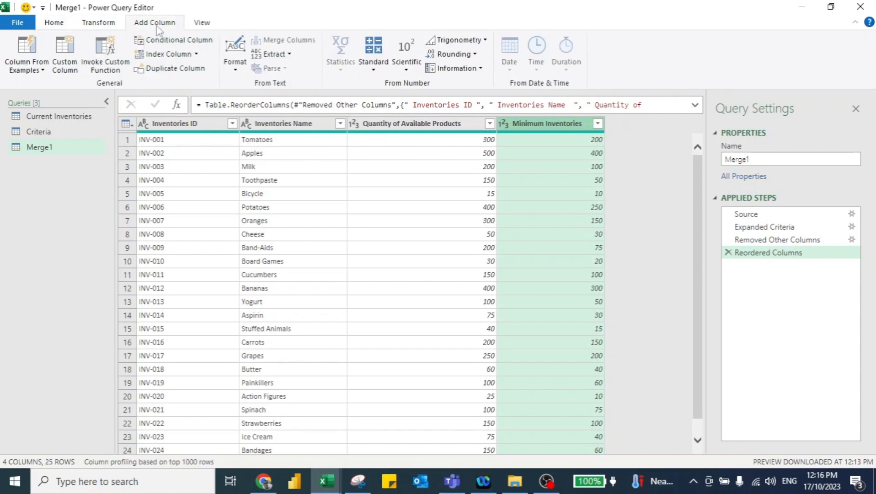
left_click(54, 46)
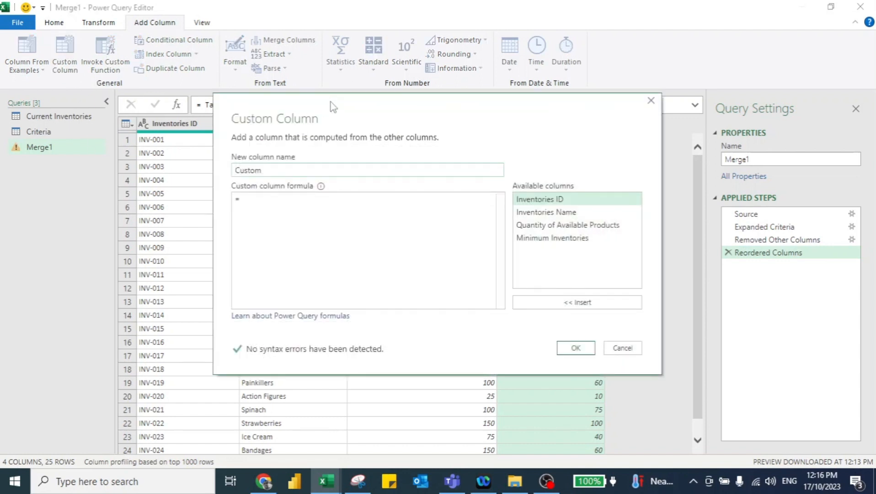
left_click_drag(332, 106, 298, 171)
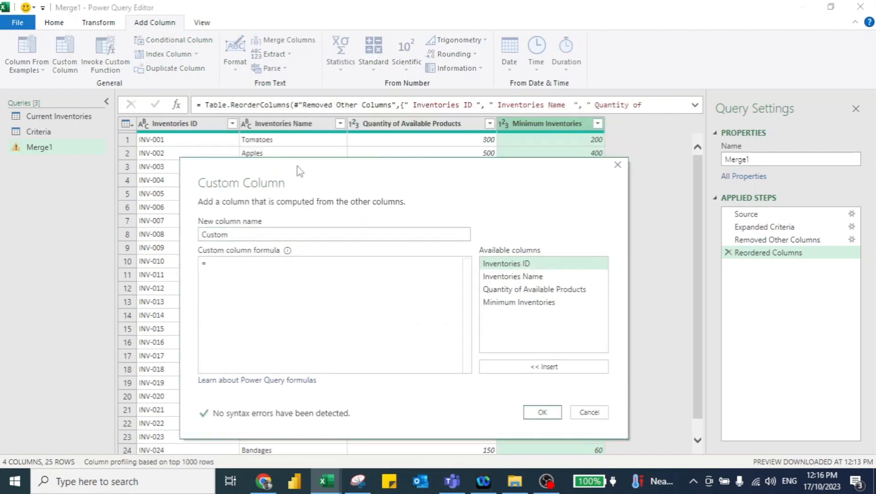
double_click(241, 231)
type("Status")
Step: Enter the Status formula's condition as IF [#" Quantity of Available Products "]>[Minimum Inventories]
left_click(230, 267)
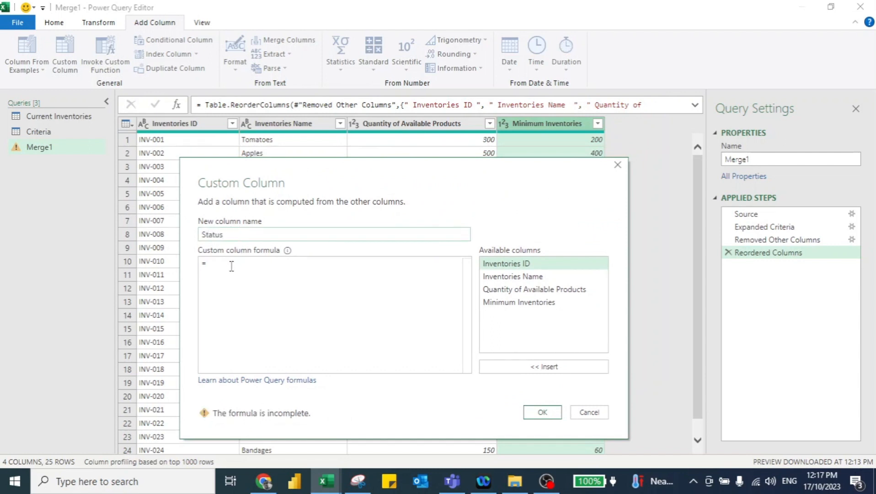
type("IF")
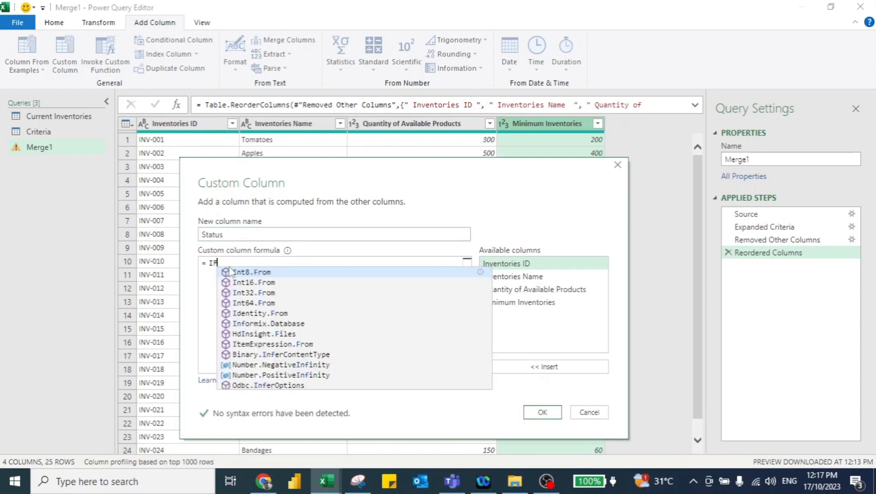
type("(")
key("BackSpace")
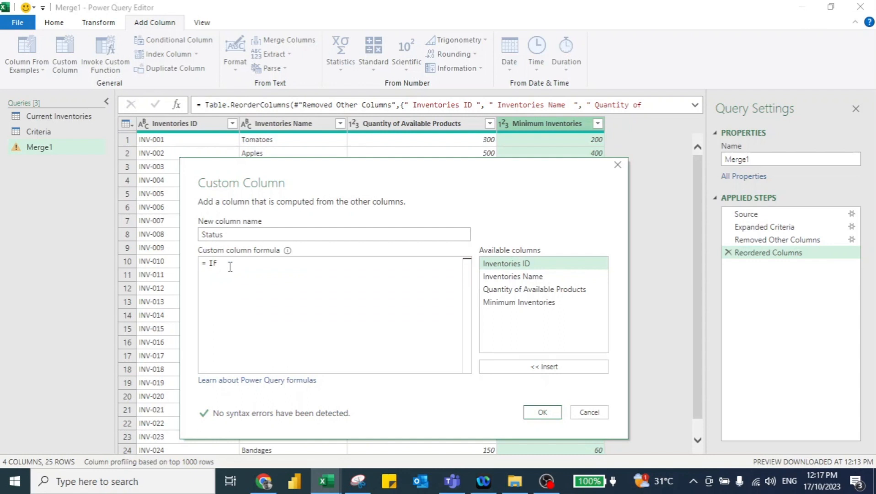
type("QUAN")
key("BackSpace")
key("BackSpace")
key("BackSpace")
type("QUANTI")
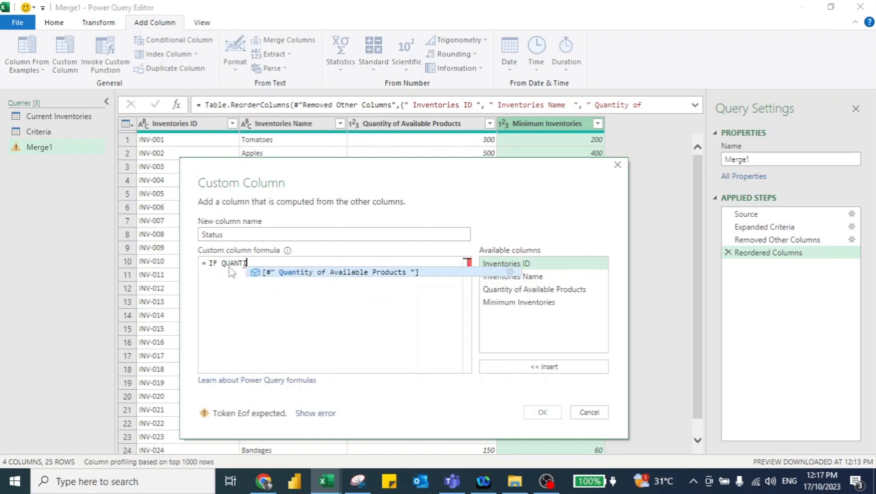
key("Tab")
type(">")
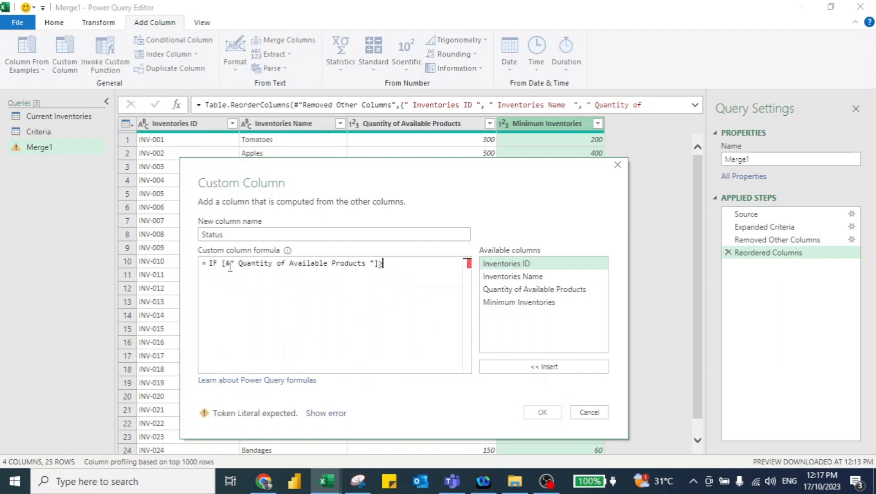
type("MINMI")
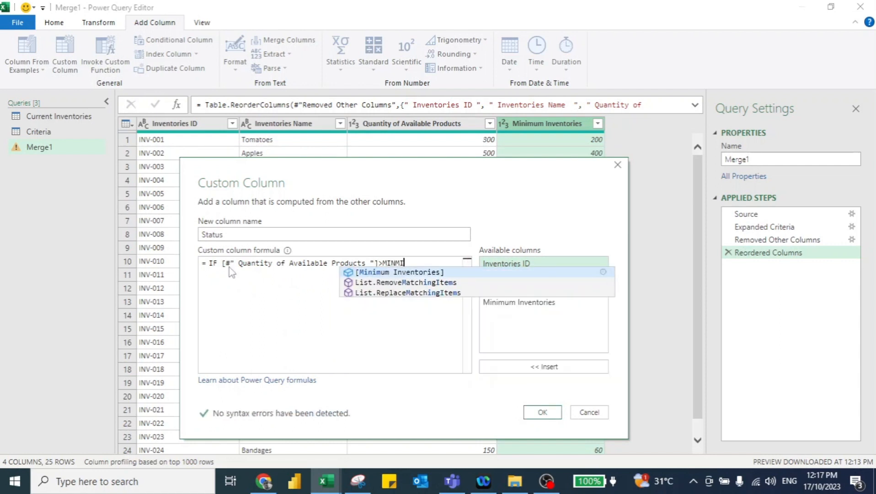
key("Tab")
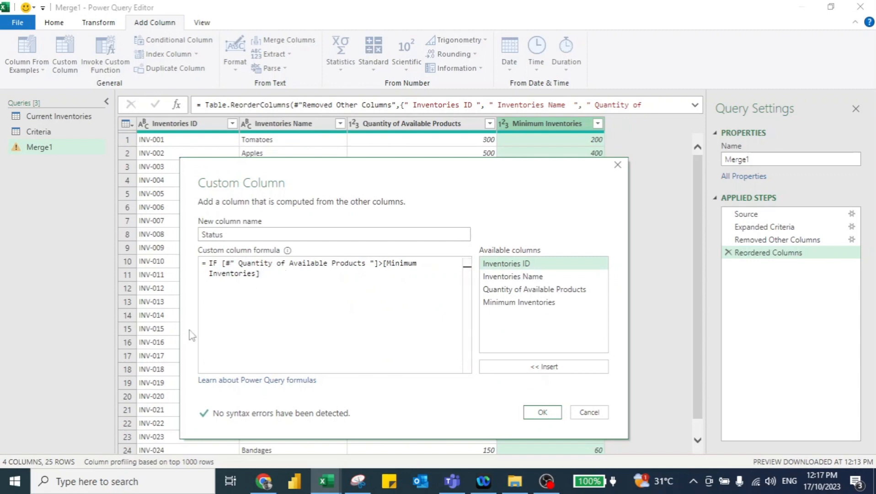
Step: Complete the Status formula with then "Stocks are available" else "Out of stocks", using lowercase if, and create the custom column
type("then")
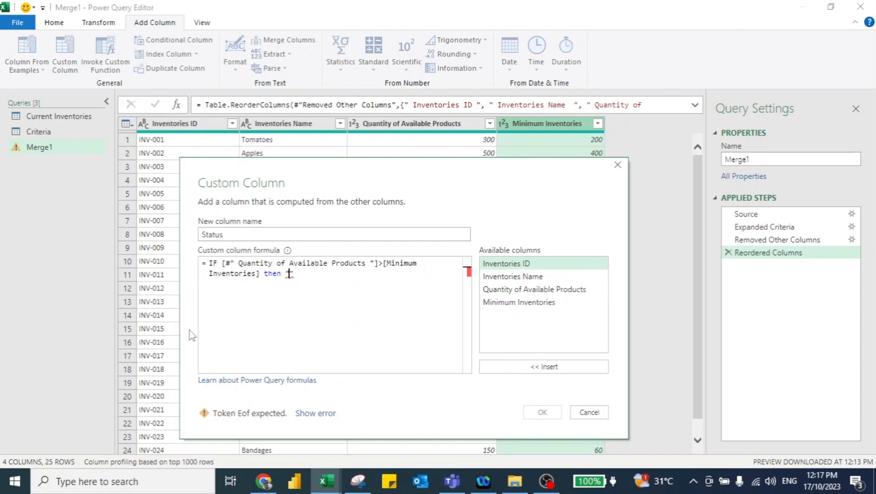
type("\"Available")
type("Inventories ")
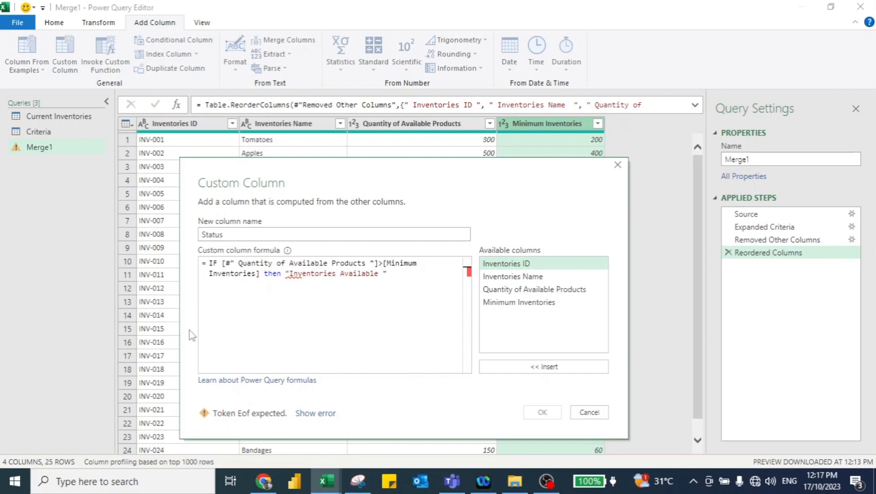
type("else \"Out of sticks\"")
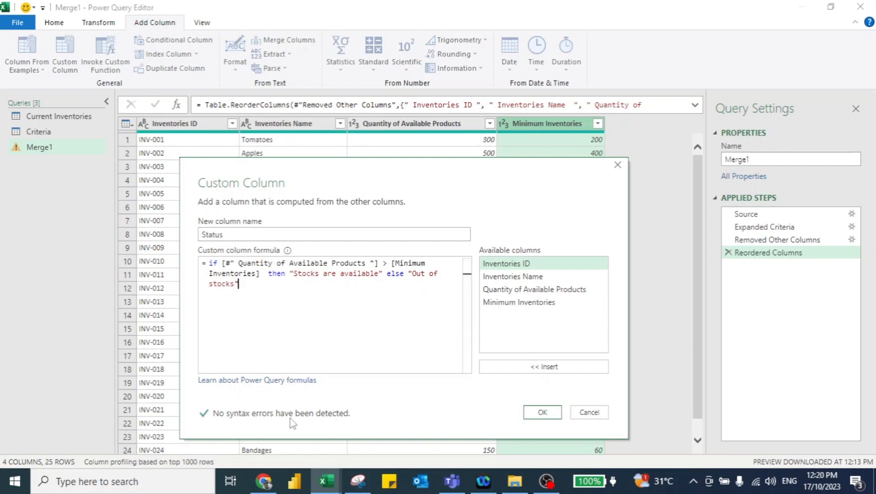
left_click(542, 412)
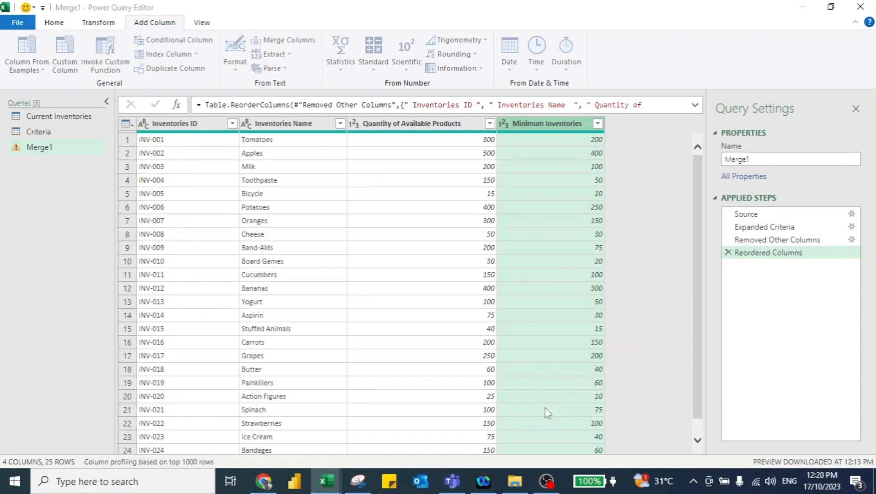
Step: Look over the Status column's rows, then close the query editor and load the merged query into the workbook
scroll(605, 329, "down", 1)
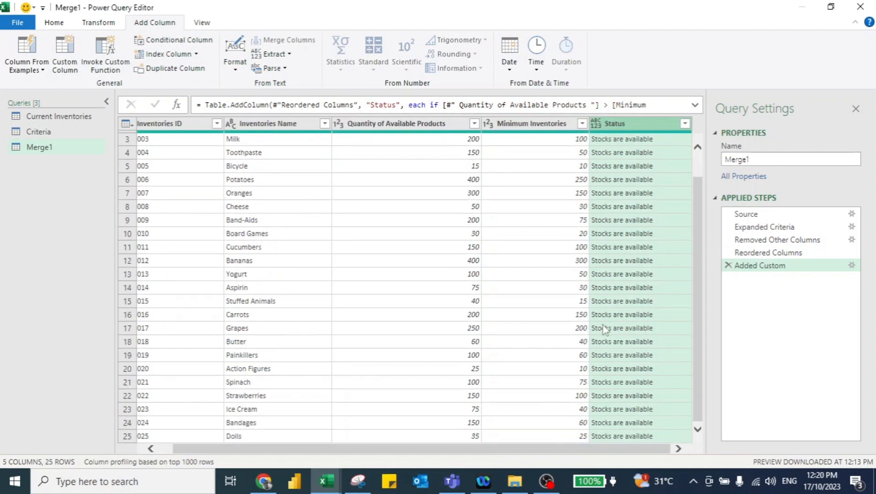
scroll(605, 329, "up", 1)
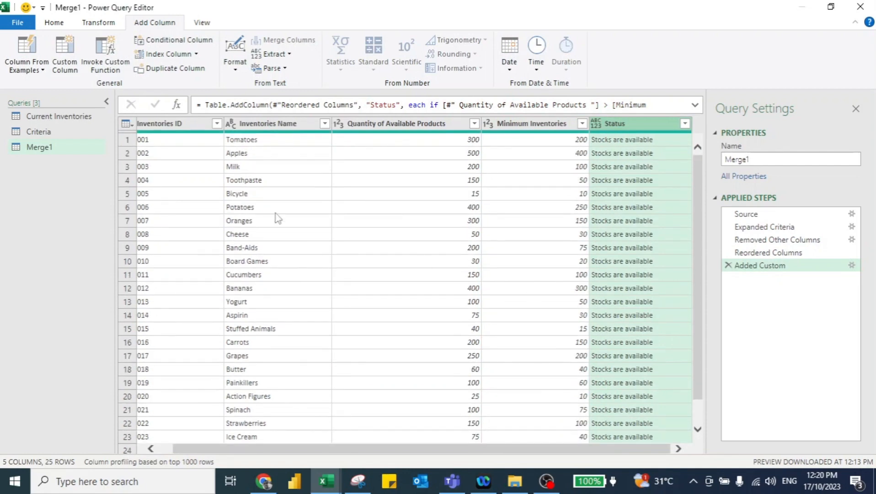
left_click(58, 26)
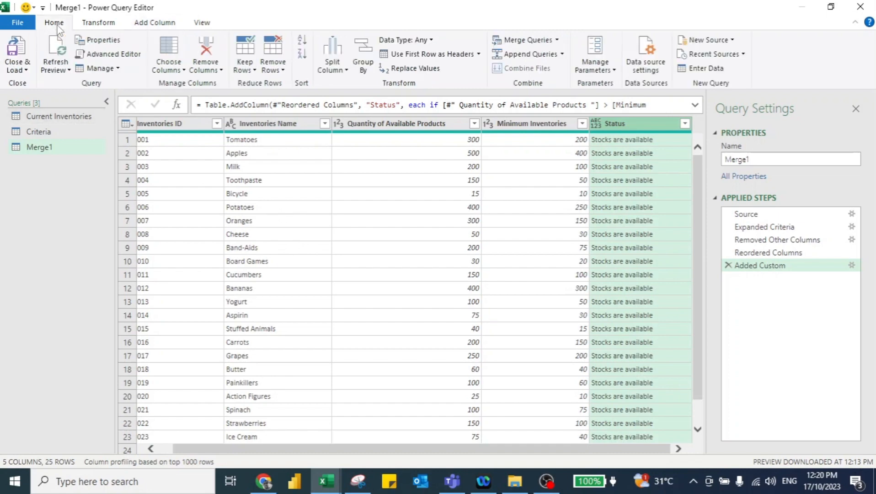
left_click(19, 46)
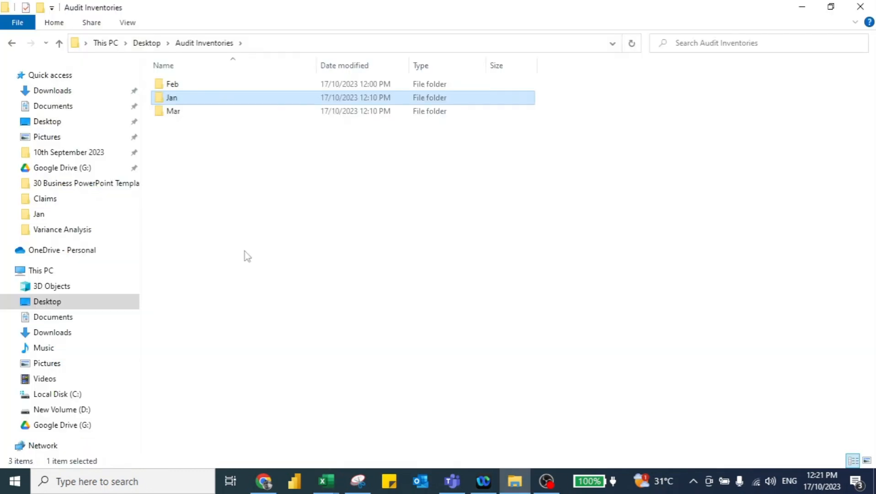
Step: Switch from File Explorer back to the Excel workbook and open the data source settings from the Current Inventories query's editor
key("Up")
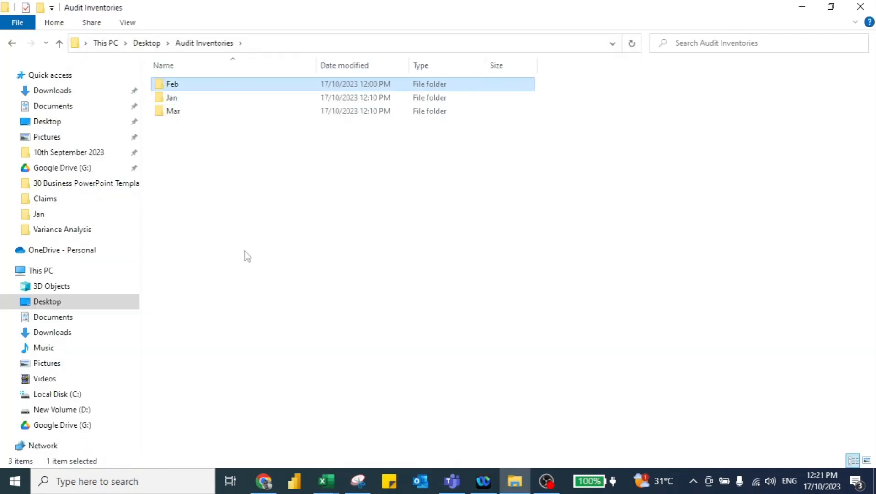
key("alt+Tab")
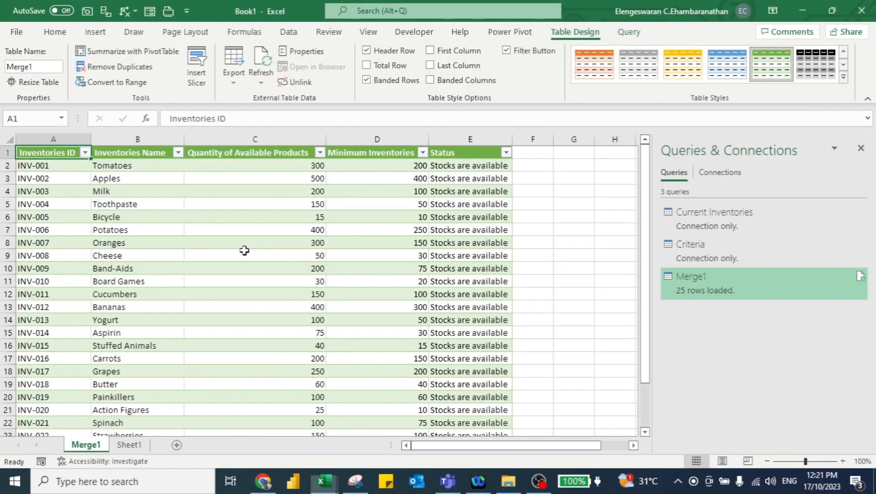
right_click(715, 213)
left_click(752, 237)
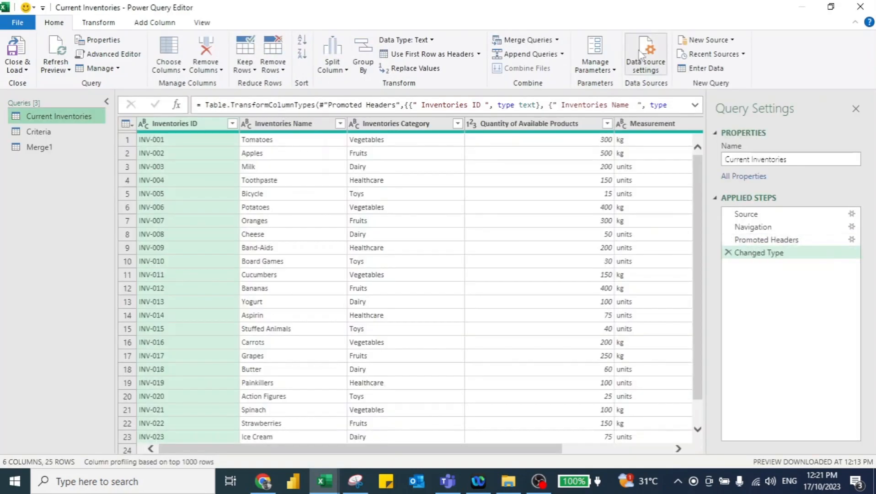
left_click(641, 53)
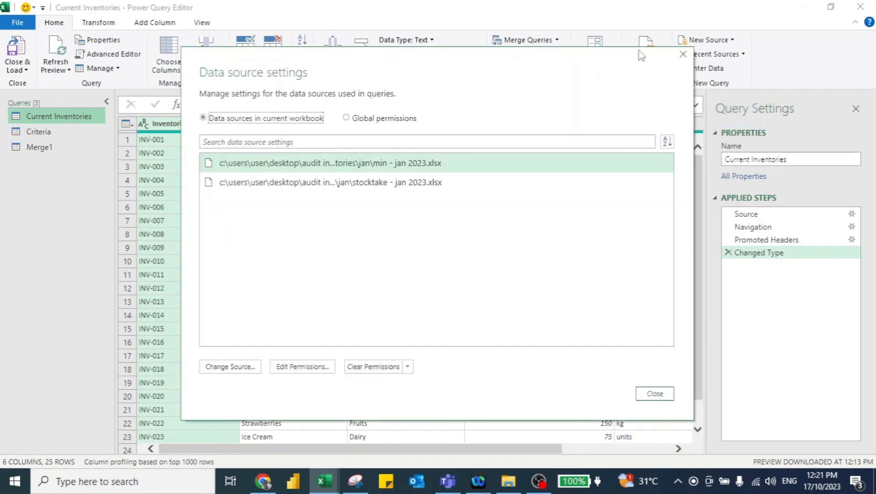
Step: Change the Min - Jan 2023 data source to Min - Feb 2023.xlsx from the Feb folder of Audit Inventories
left_click(246, 370)
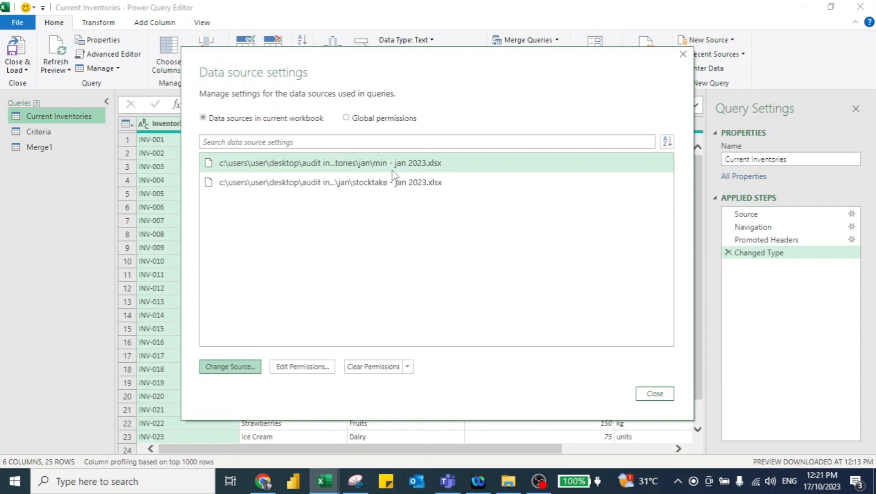
left_click(503, 225)
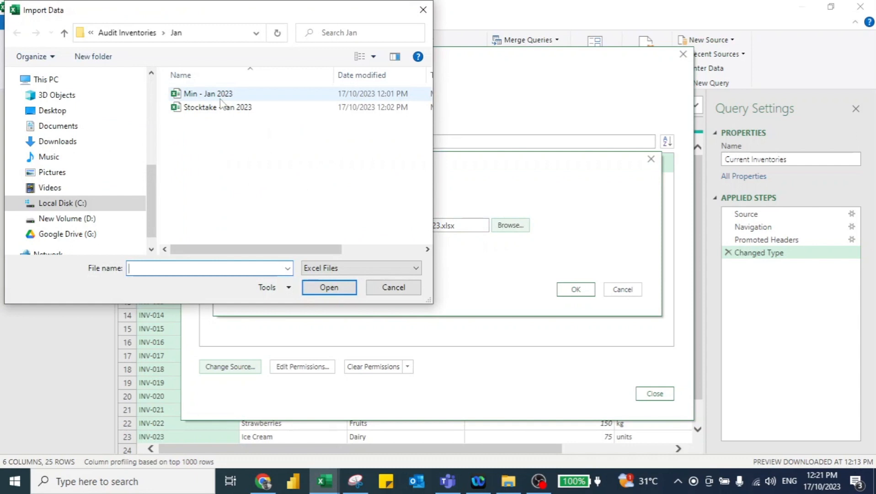
left_click(127, 32)
double_click(203, 97)
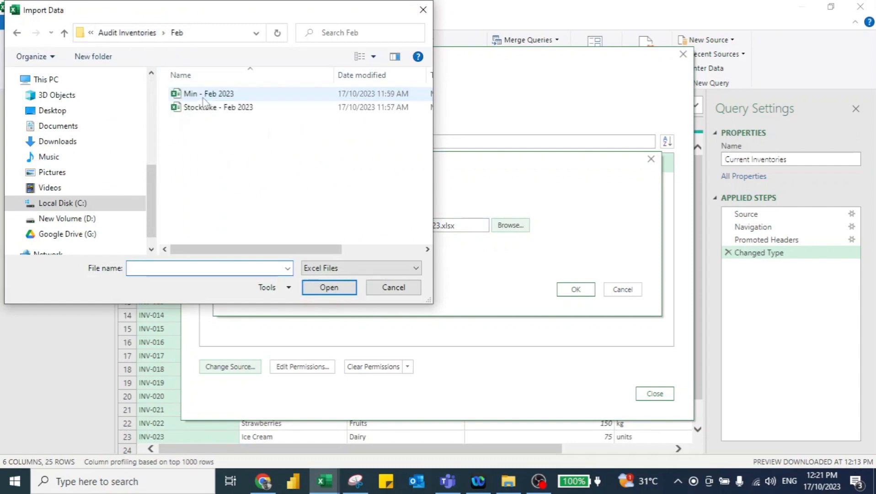
left_click(219, 96)
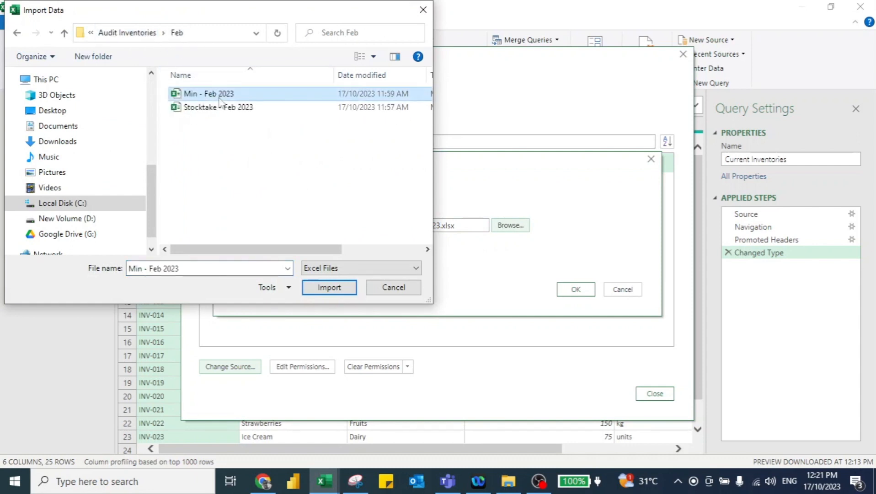
left_click(328, 288)
left_click(577, 290)
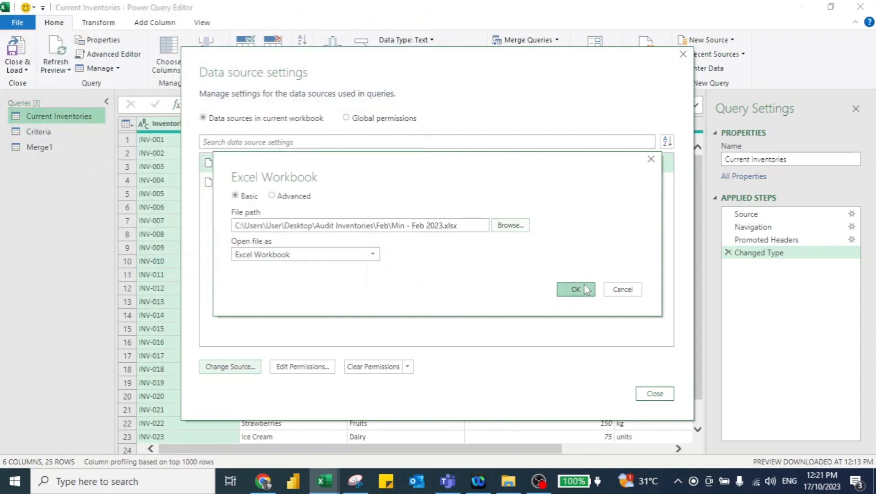
Step: Change the Stocktake - Jan 2023 data source to Stocktake - Feb 2023.xlsx and close the data source settings
left_click(368, 184)
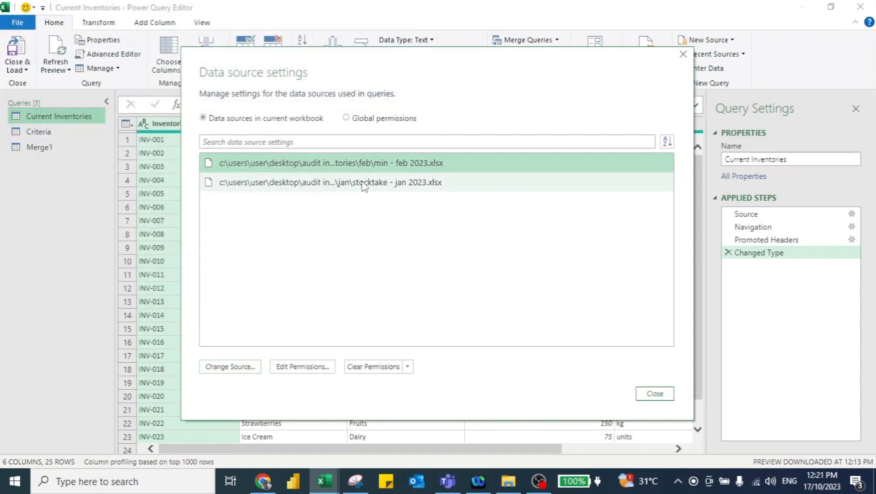
left_click(243, 369)
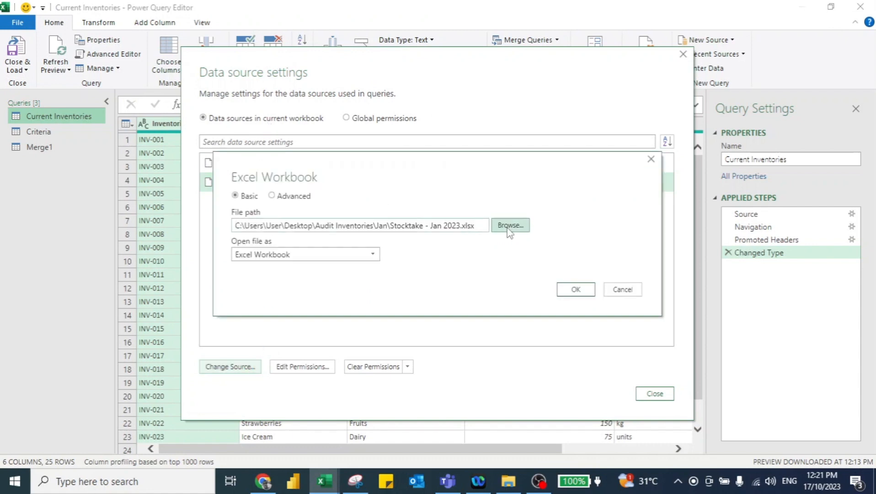
left_click(507, 229)
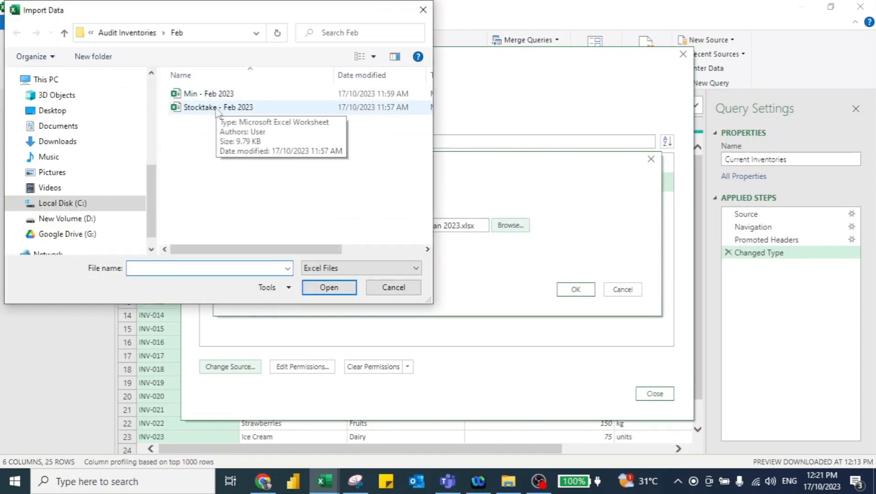
left_click(217, 109)
left_click(338, 292)
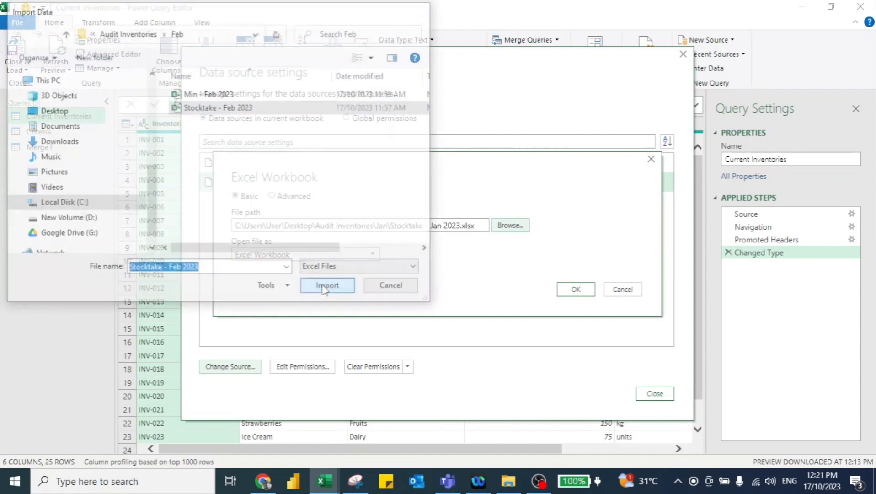
left_click(577, 290)
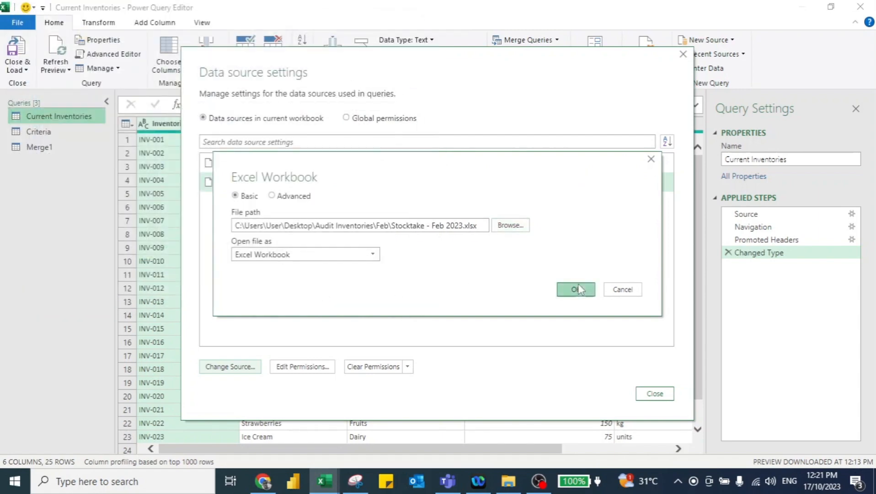
left_click(654, 394)
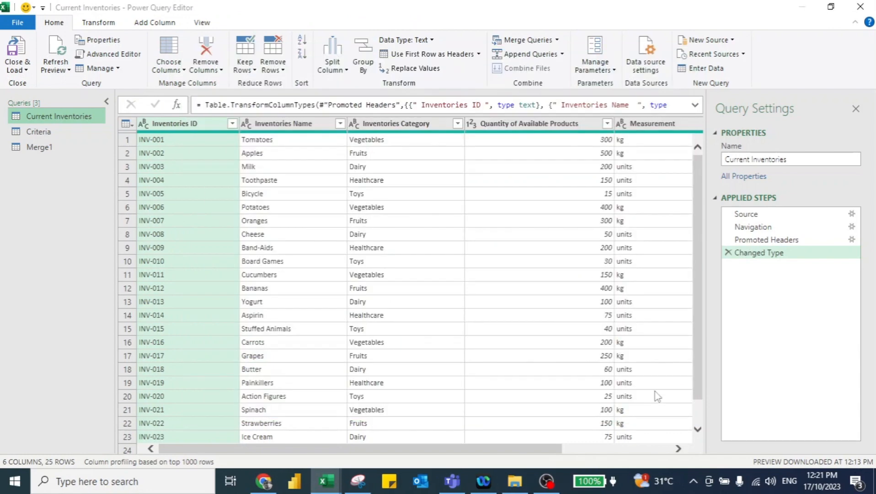
Step: Close and load the queries, and refresh all workbook data so the Merge1 table uses the February files
left_click(17, 53)
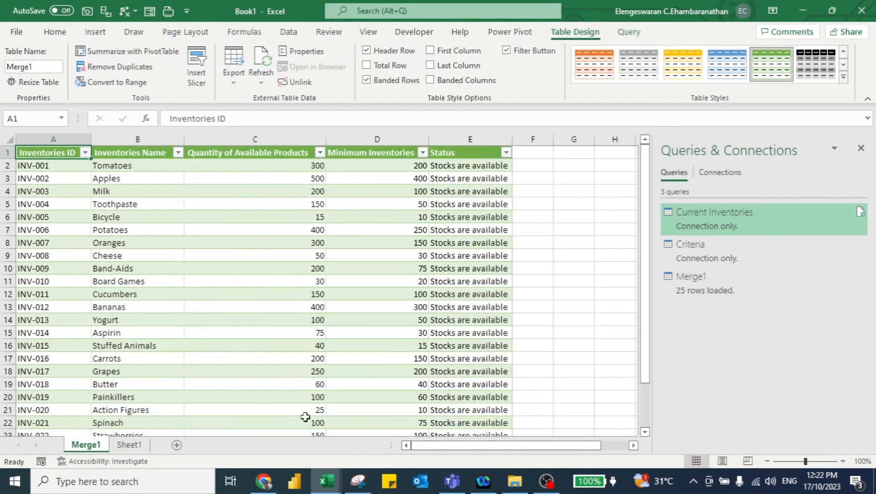
key("Right")
key("Right")
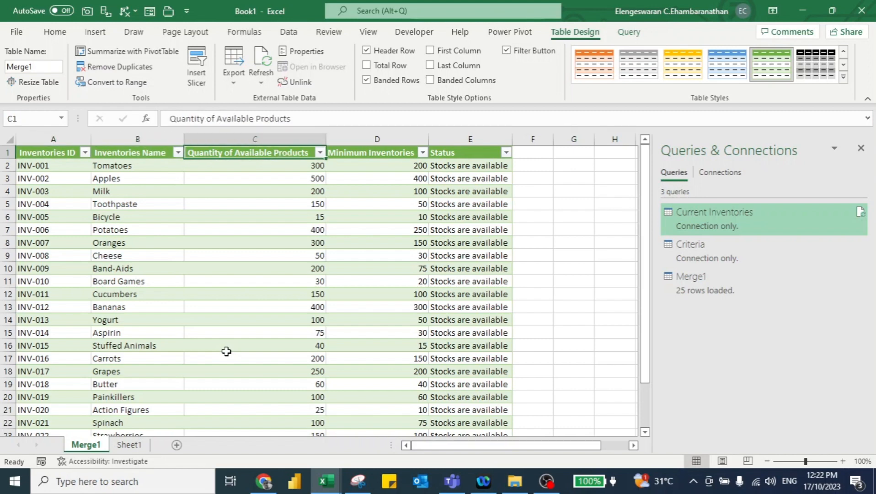
key("Down")
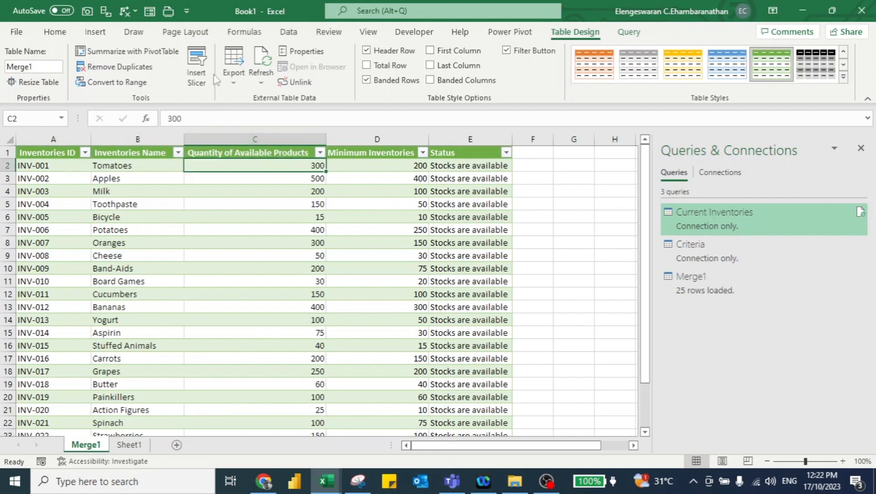
left_click(291, 35)
left_click(97, 59)
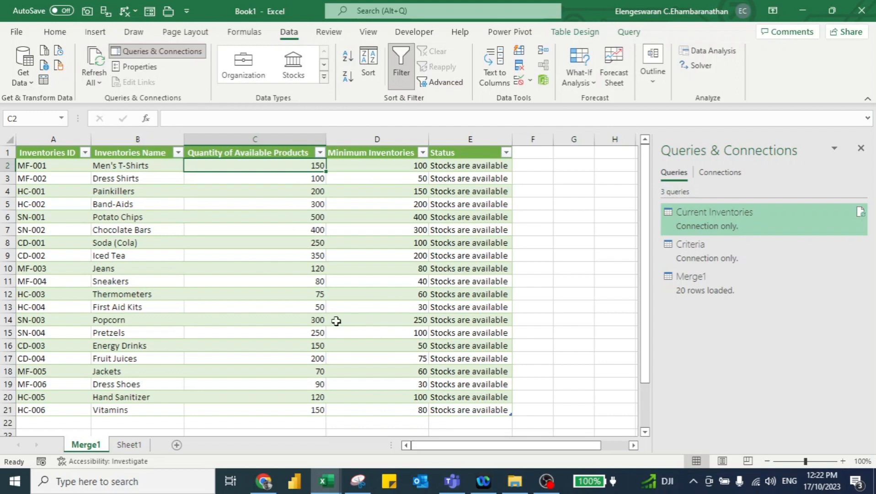
key("Left")
key("Left")
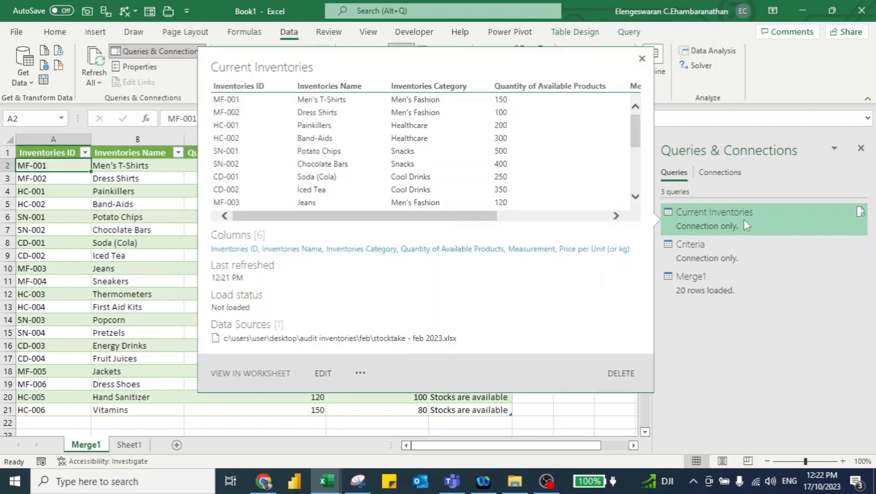
Step: Reopen the Current Inventories query for editing and bring up the data source settings
right_click(743, 219)
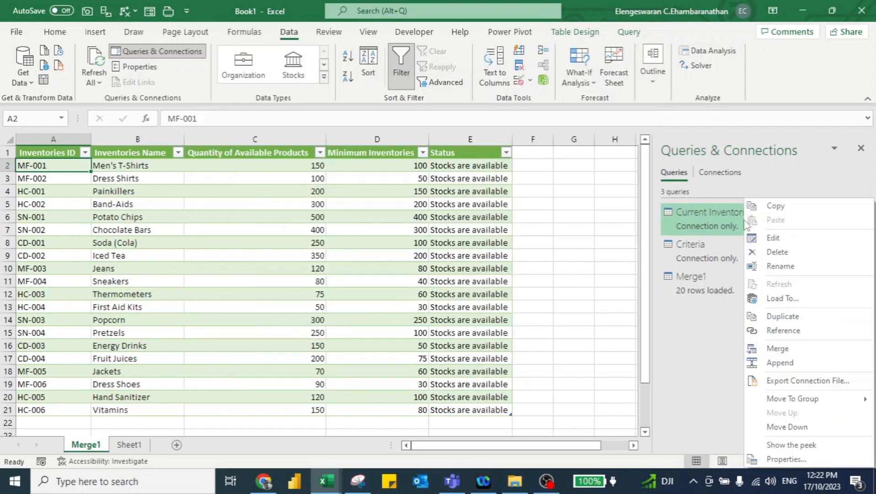
left_click(776, 237)
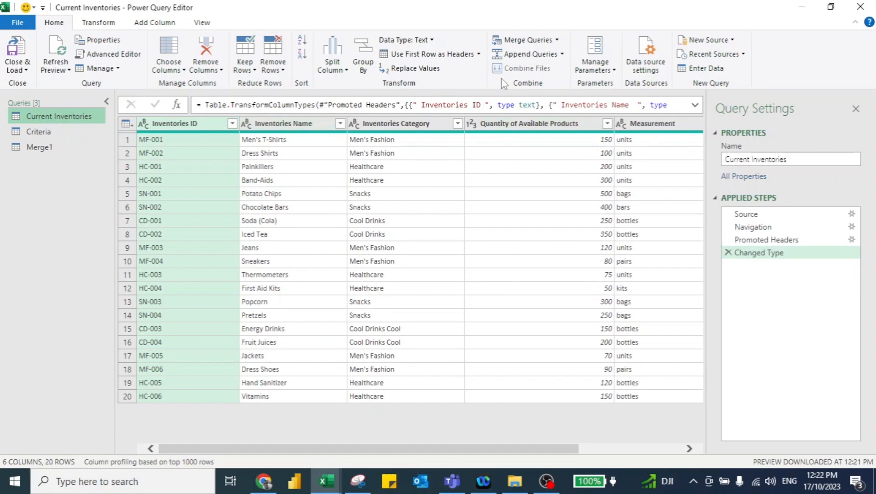
left_click(659, 47)
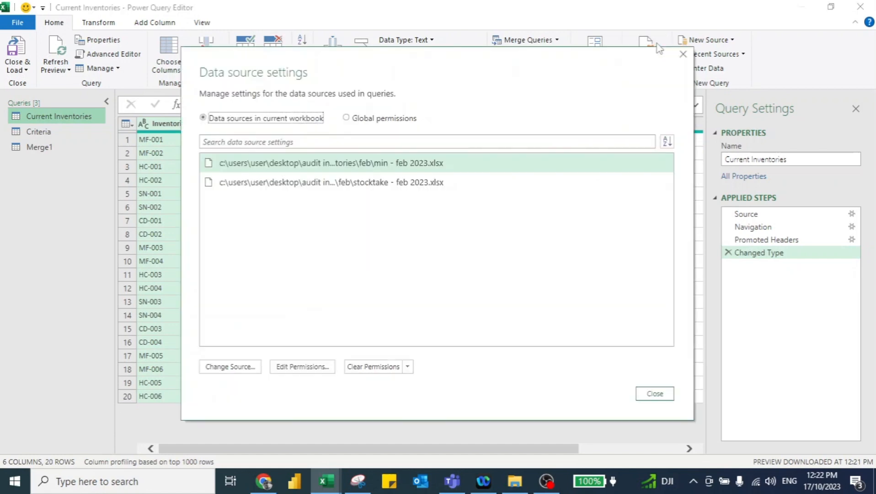
Step: Change the Min - Feb 2023 data source to Min - Mar 2023.xlsx from the Mar folder of Audit Inventories
left_click(219, 368)
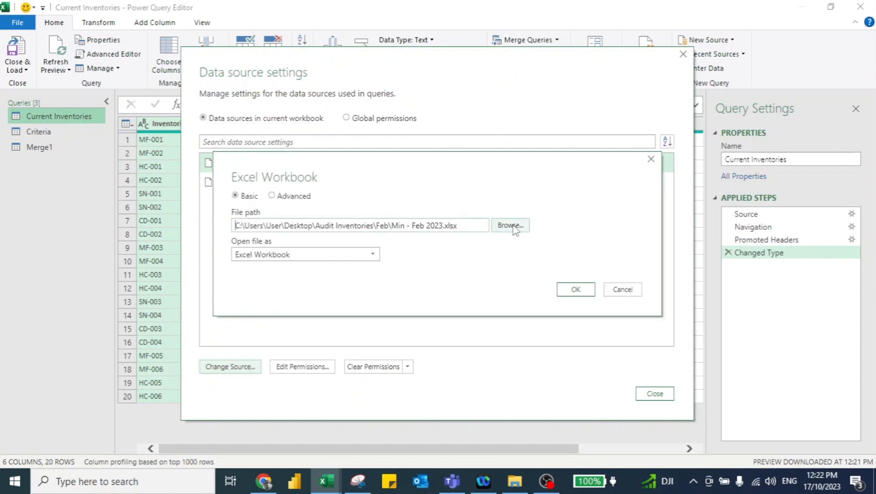
left_click(513, 226)
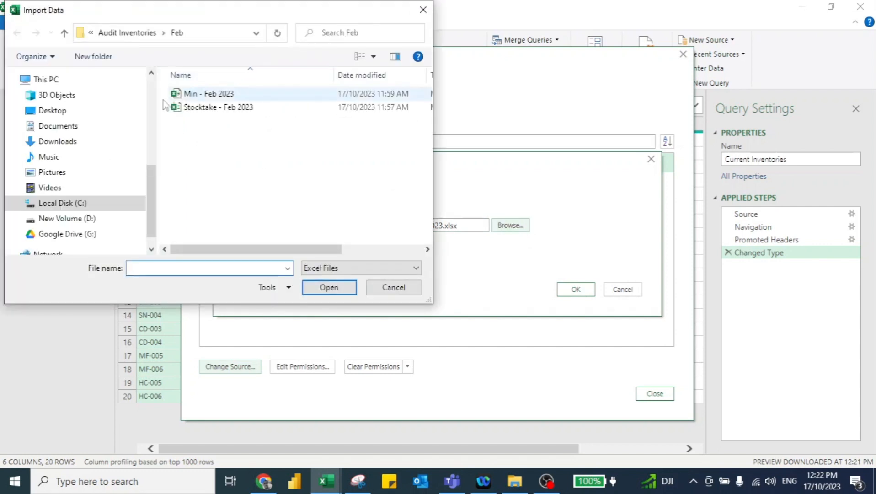
key("alt+Up")
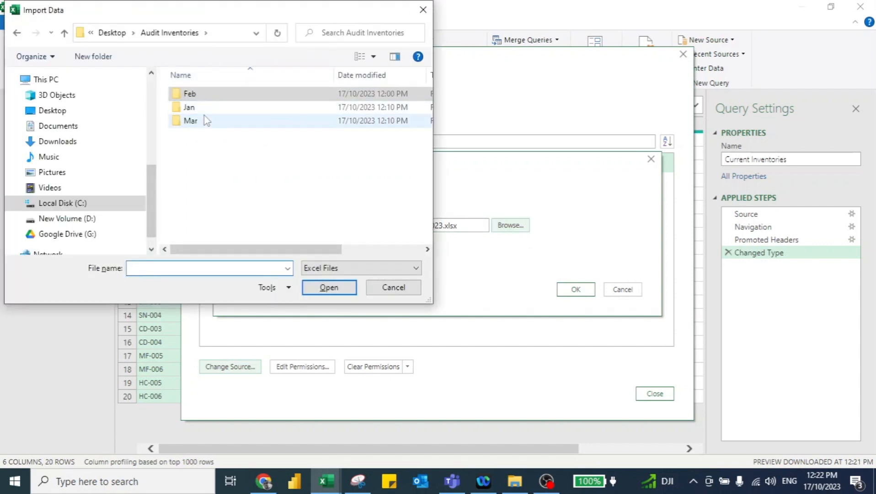
left_click(215, 120)
left_click(329, 287)
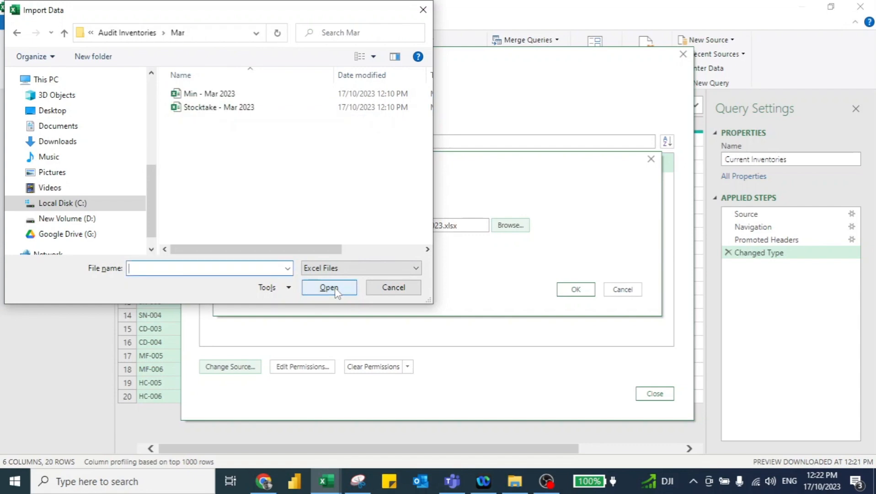
left_click(211, 94)
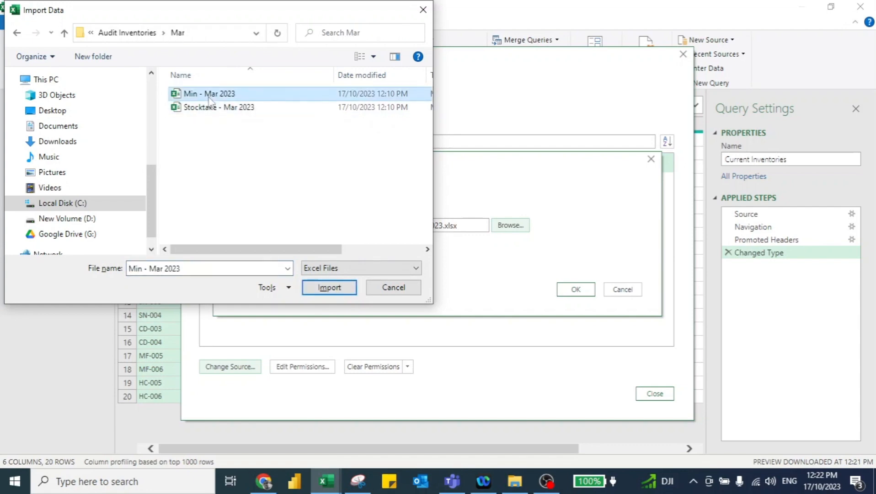
left_click_drag(274, 17, 519, 105)
left_click(587, 384)
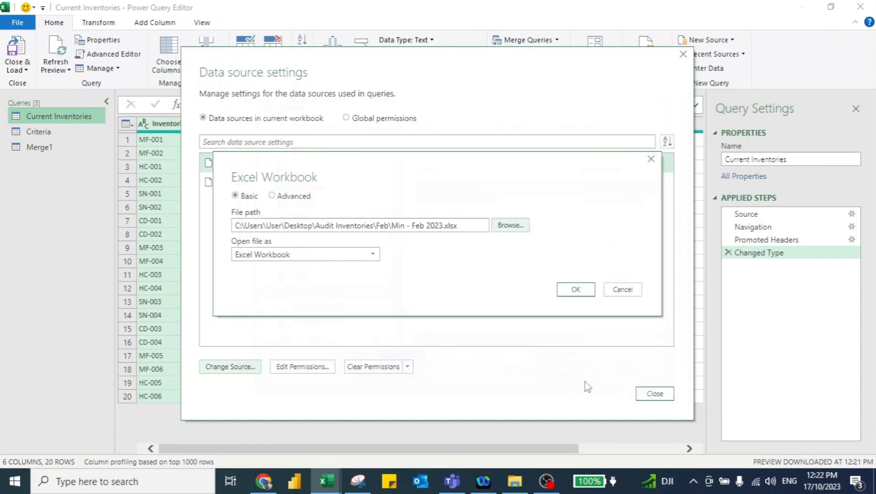
left_click(576, 289)
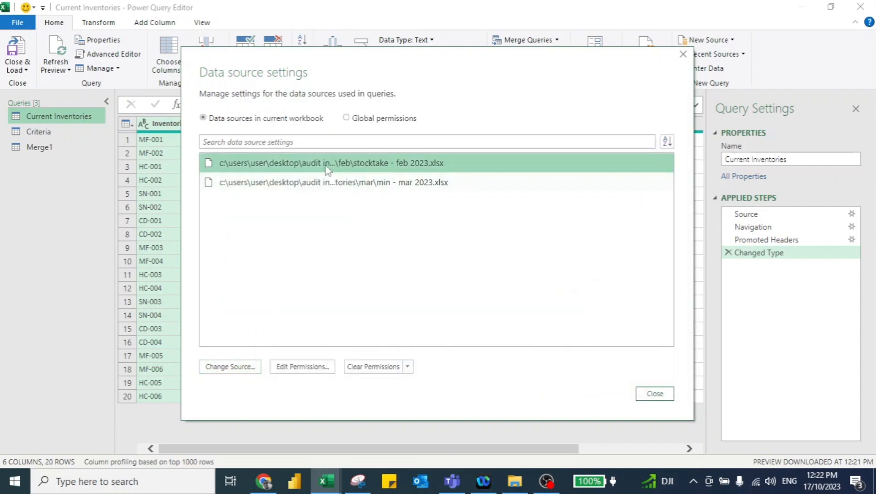
Step: Change the Stocktake - Feb 2023 data source to Stocktake - Mar 2023.xlsx from the Mar folder
left_click(236, 367)
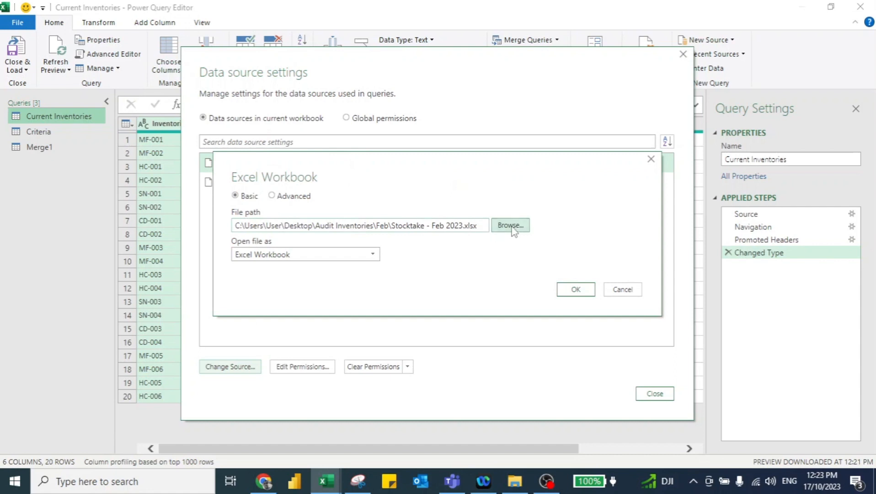
left_click(511, 225)
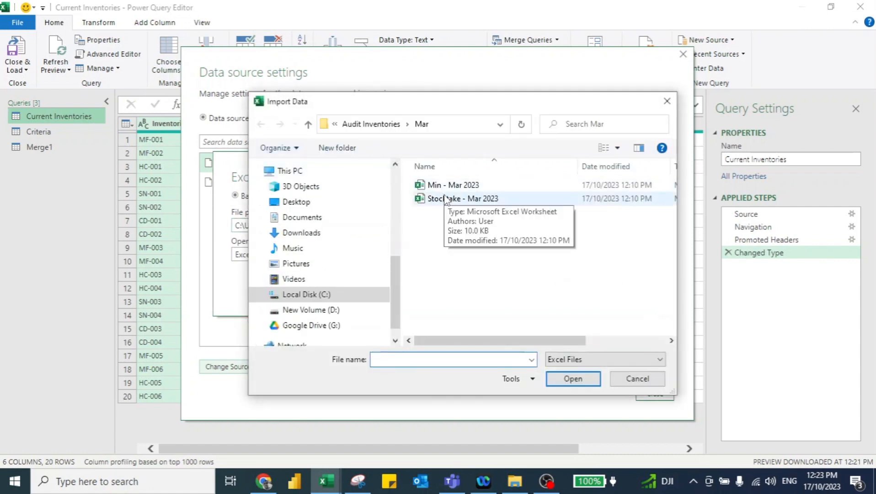
left_click(445, 199)
left_click(570, 381)
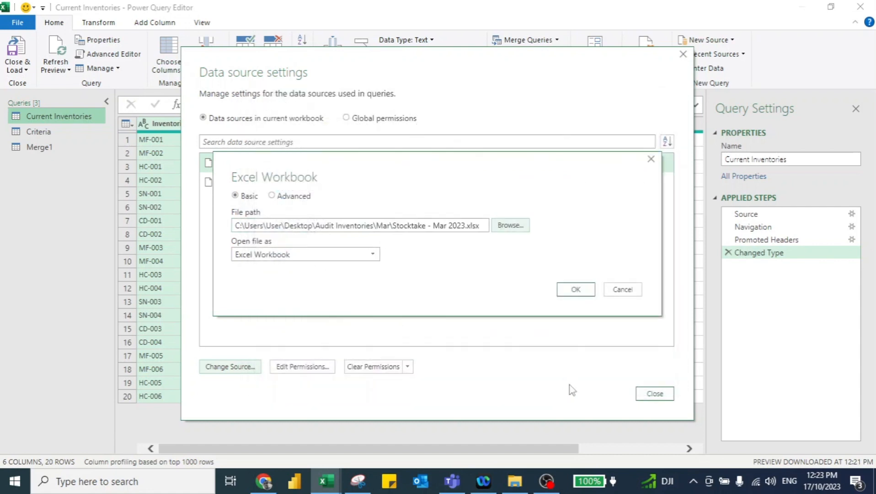
left_click(573, 292)
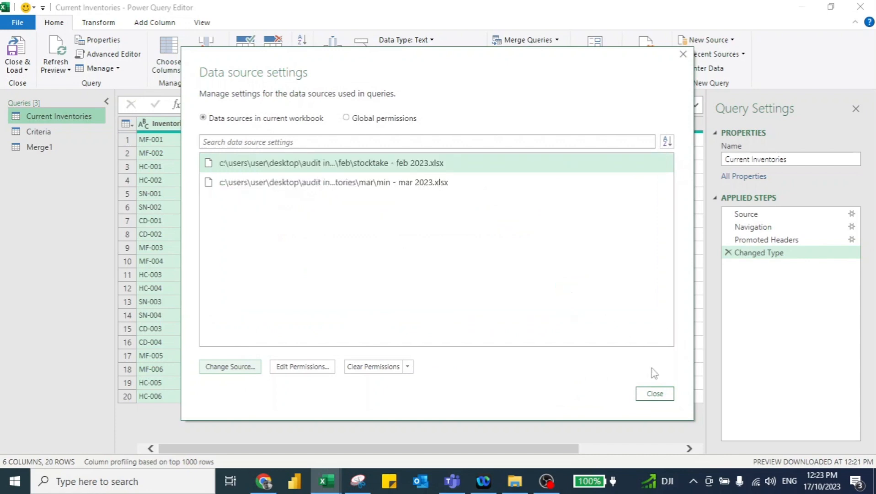
Step: Close and load the queries with the March sources, and go to the last row of the Merge1 table
left_click(654, 393)
left_click(17, 50)
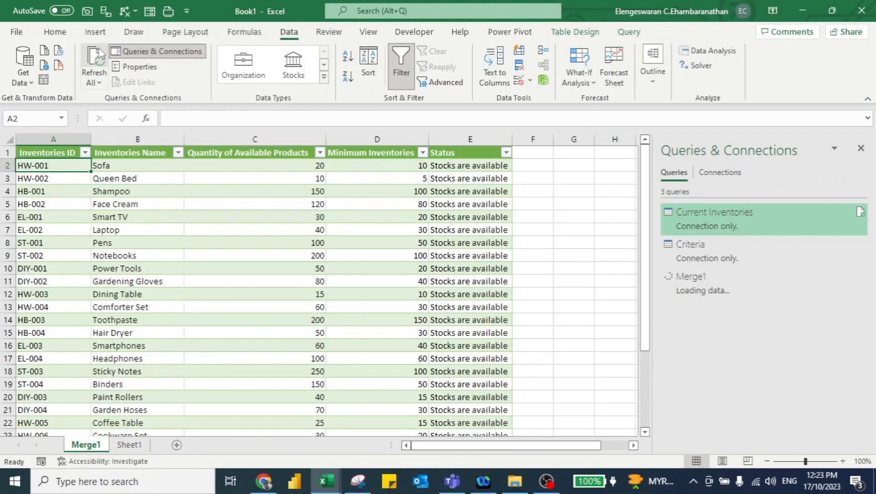
key("ctrl+Down")
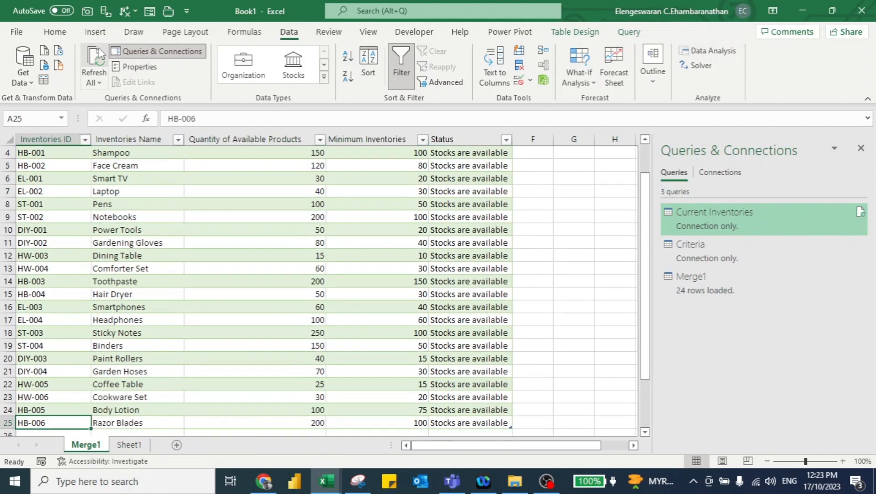